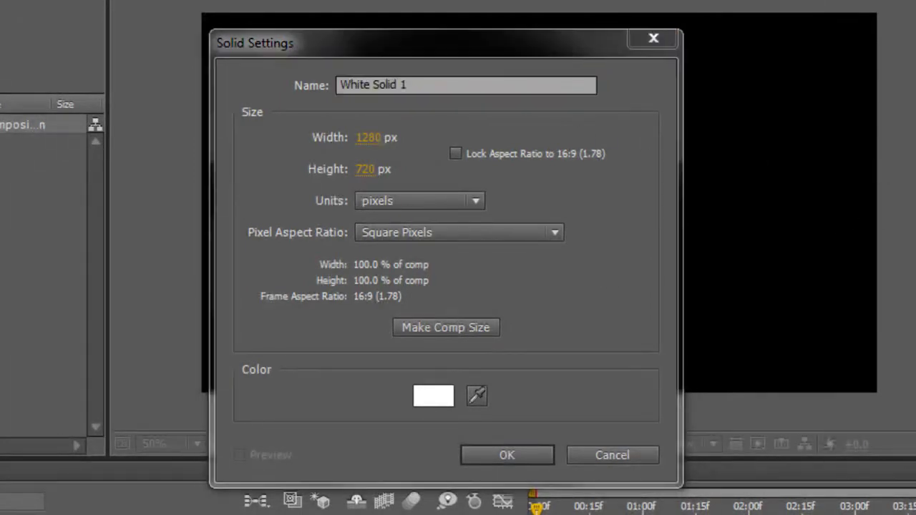
Create a 1280 × 720 px white solid and mask it with the Pen tool to a thin rectangular bar in the frame's lower-left corner.
{"action": "left_click", "coordinate": [646, 237]}
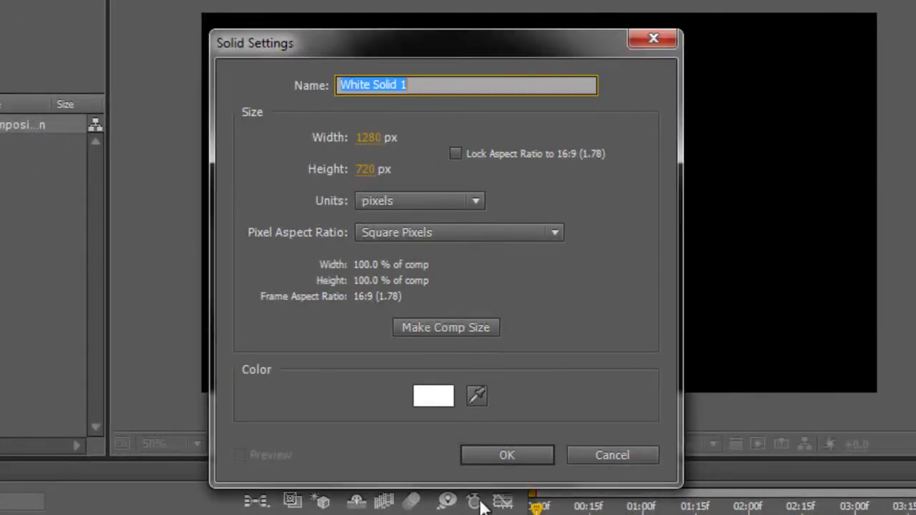
{"action": "left_click", "coordinate": [519, 462]}
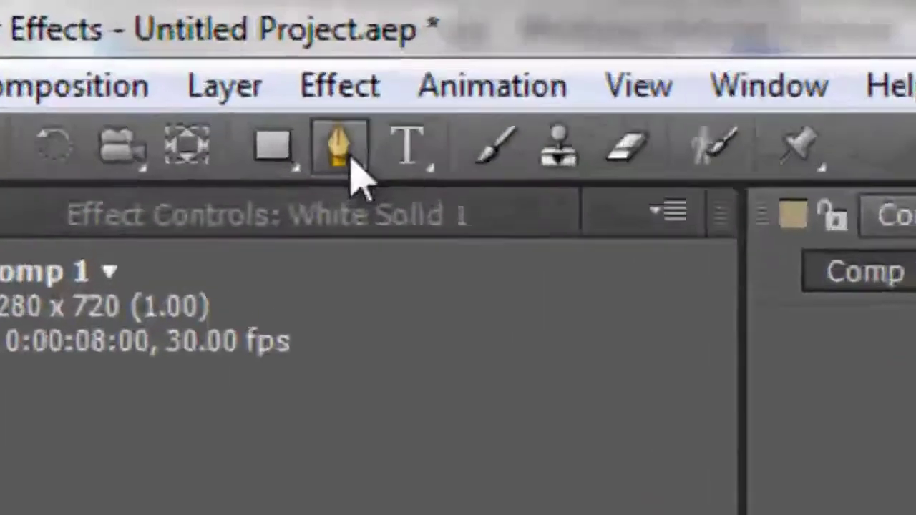
{"action": "left_click", "coordinate": [121, 31]}
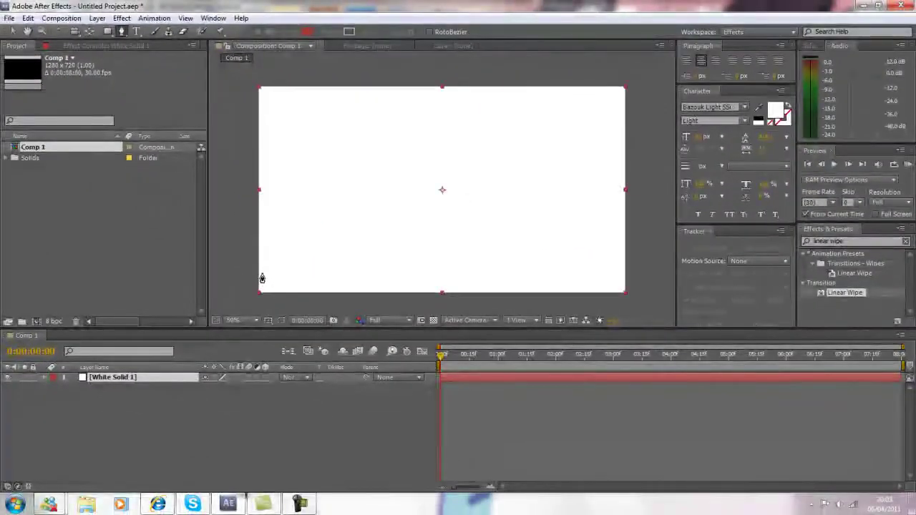
{"action": "left_click", "coordinate": [262, 275]}
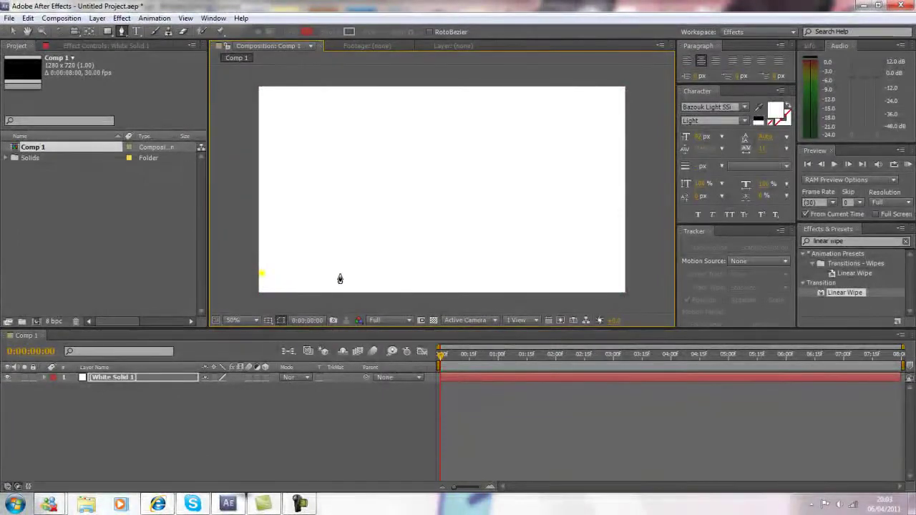
{"action": "left_click", "coordinate": [375, 273]}
{"action": "left_click", "coordinate": [375, 289]}
{"action": "left_click", "coordinate": [262, 289]}
{"action": "left_click", "coordinate": [262, 274]}
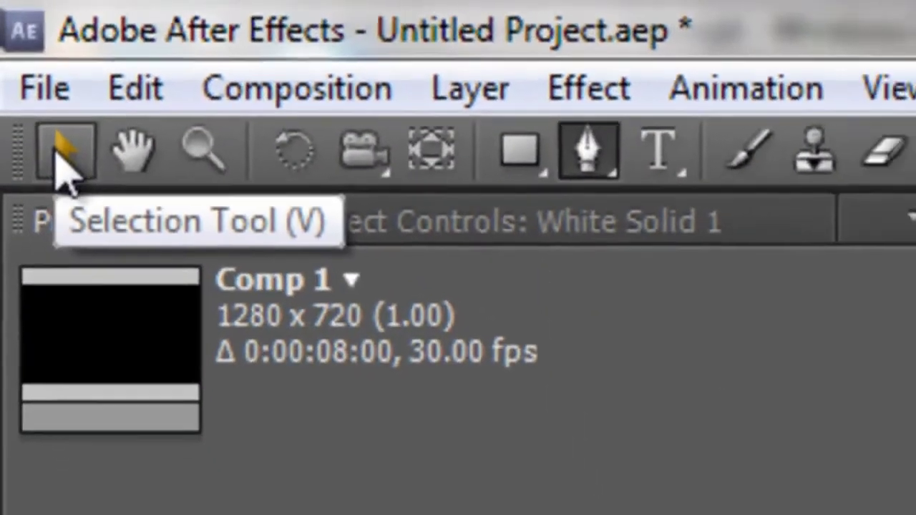
{"action": "left_click", "coordinate": [45, 116]}
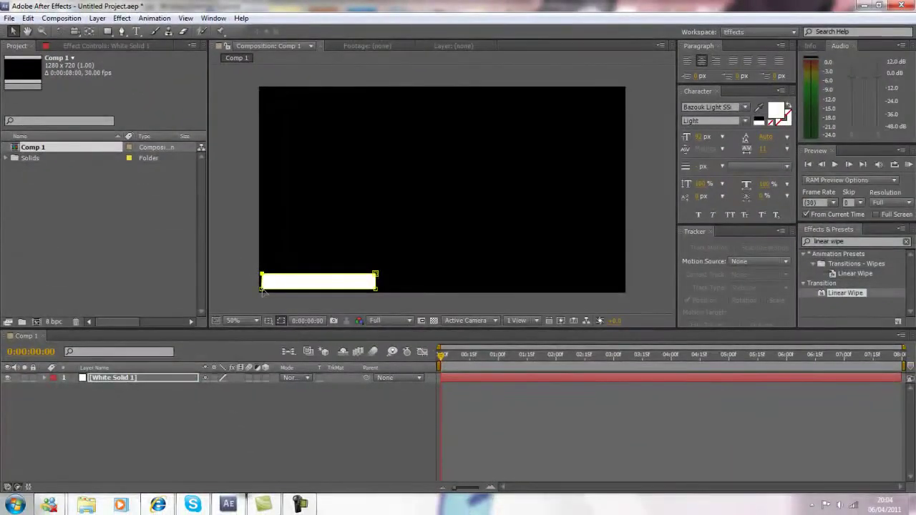
Lower the two upper mask points of the white bar slightly so the rectangle becomes thinner.
{"action": "left_click", "coordinate": [423, 442]}
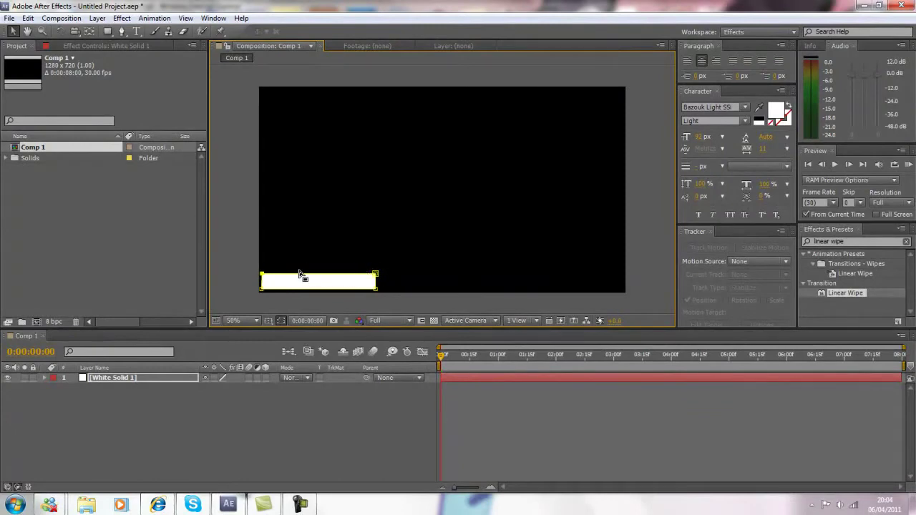
{"action": "left_click", "coordinate": [247, 259]}
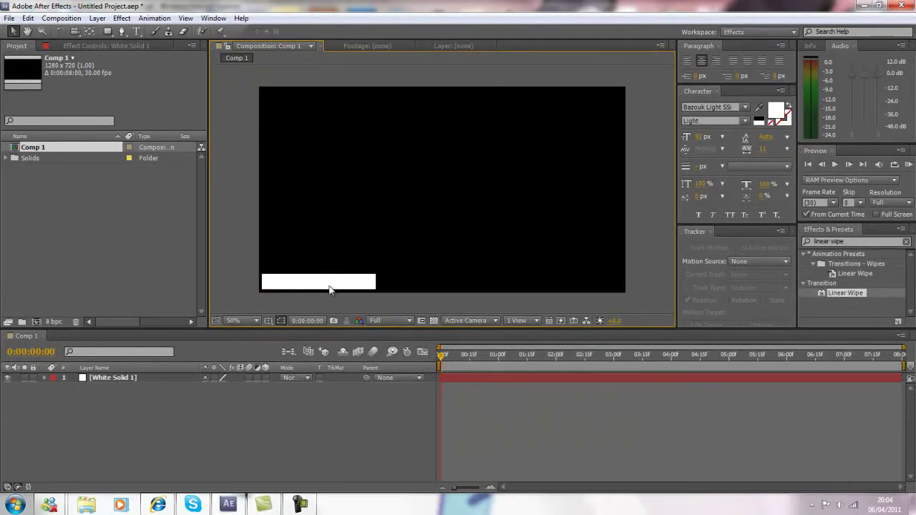
{"action": "left_click", "coordinate": [354, 291]}
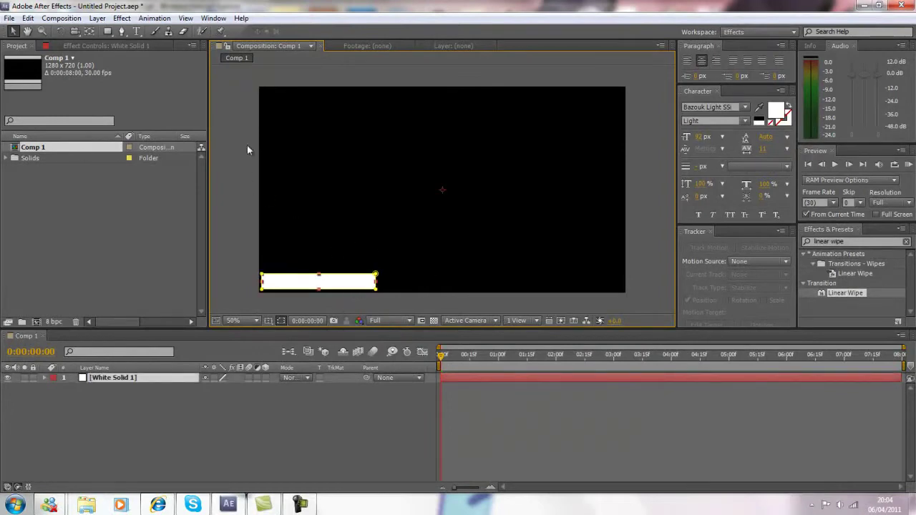
{"action": "left_click", "coordinate": [433, 278]}
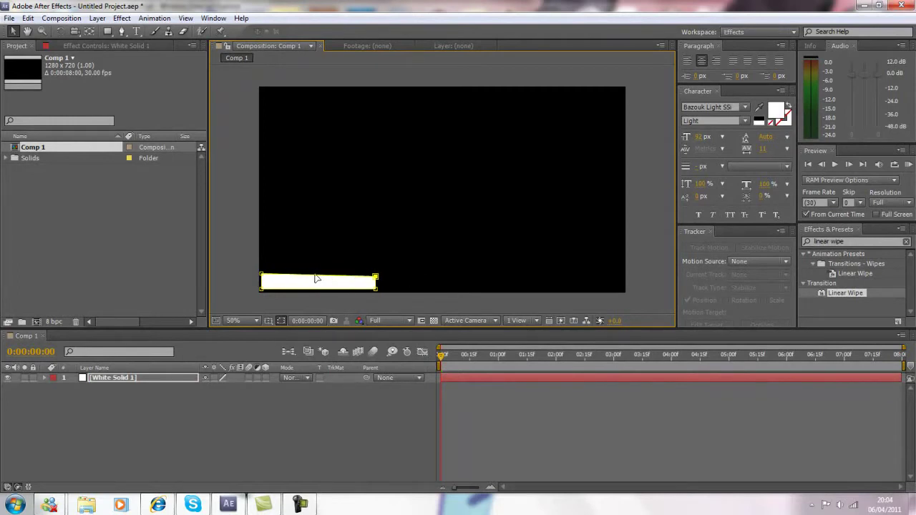
{"action": "left_click_drag", "start_coordinate": [262, 277], "coordinate": [262, 279]}
{"action": "left_click", "coordinate": [251, 259]}
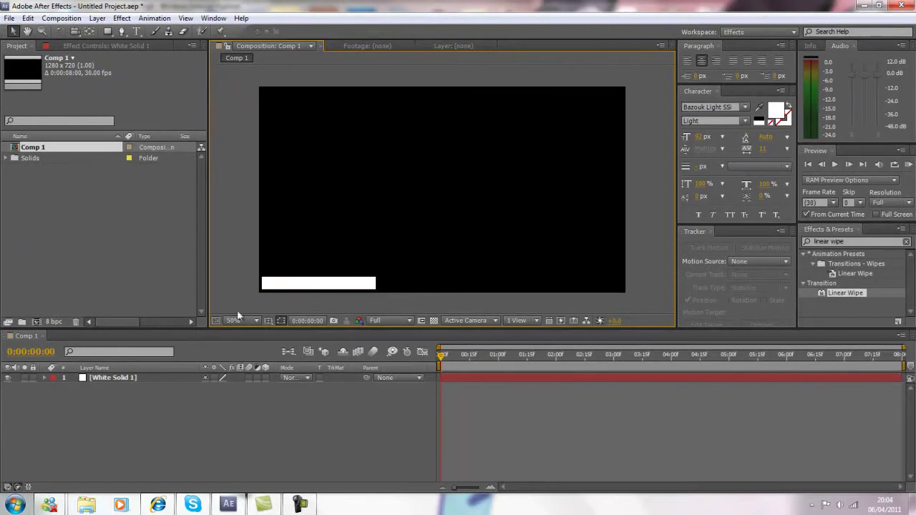
Find the Venetian Blinds transition effect and apply it to the white solid layer.
{"action": "left_click", "coordinate": [112, 378]}
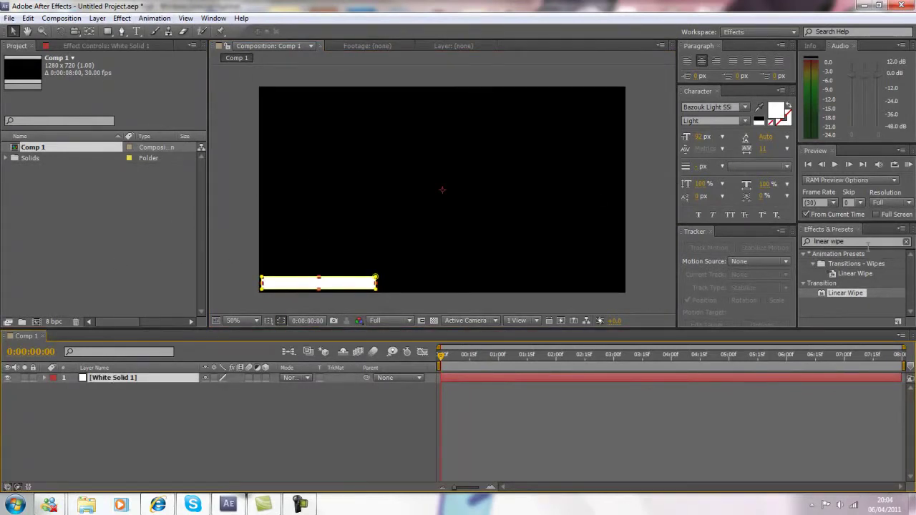
{"action": "left_click", "coordinate": [844, 241]}
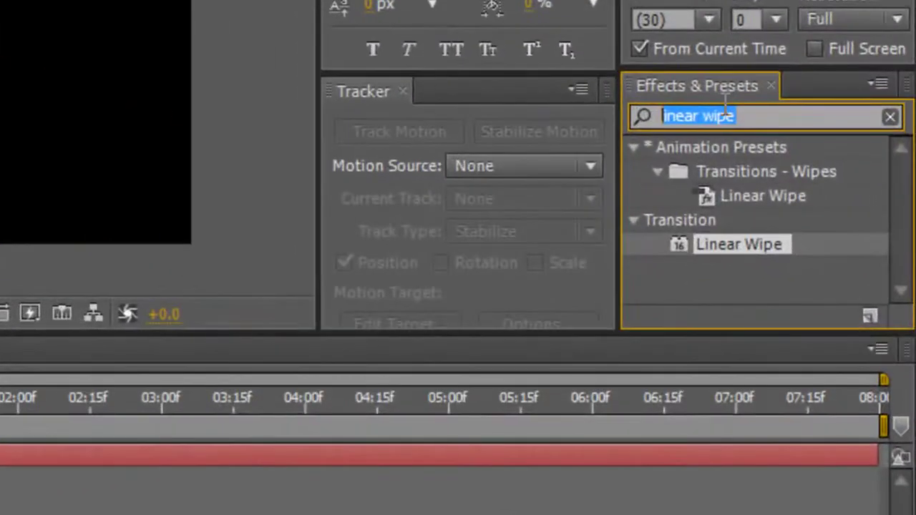
{"action": "key", "text": "BackSpace"}
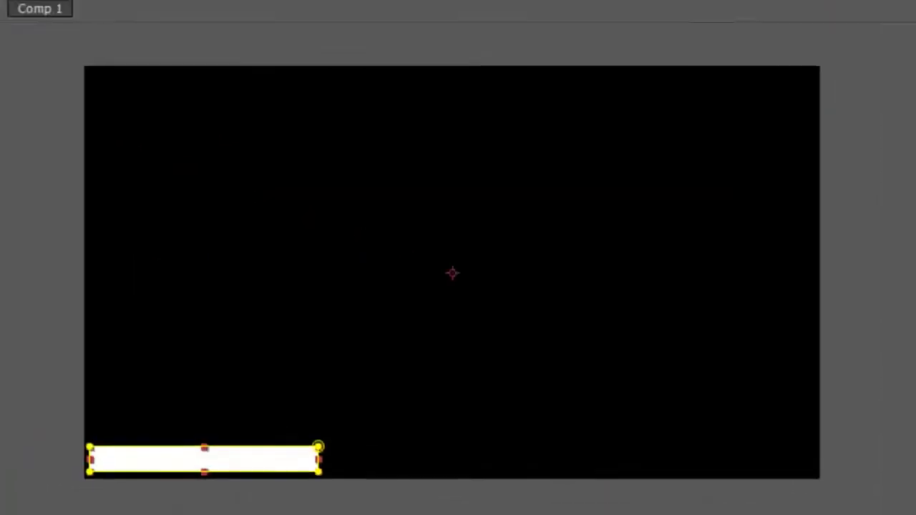
{"action": "left_click", "coordinate": [229, 34]}
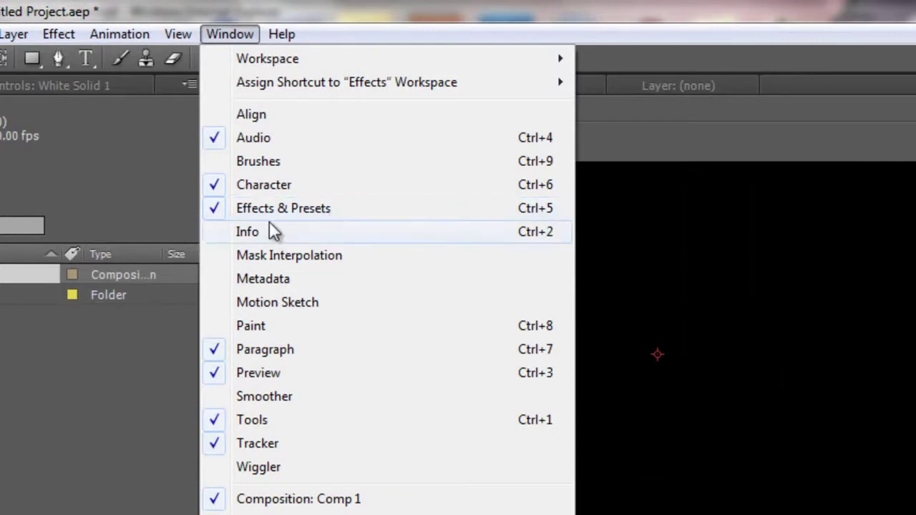
{"action": "left_click", "coordinate": [212, 211]}
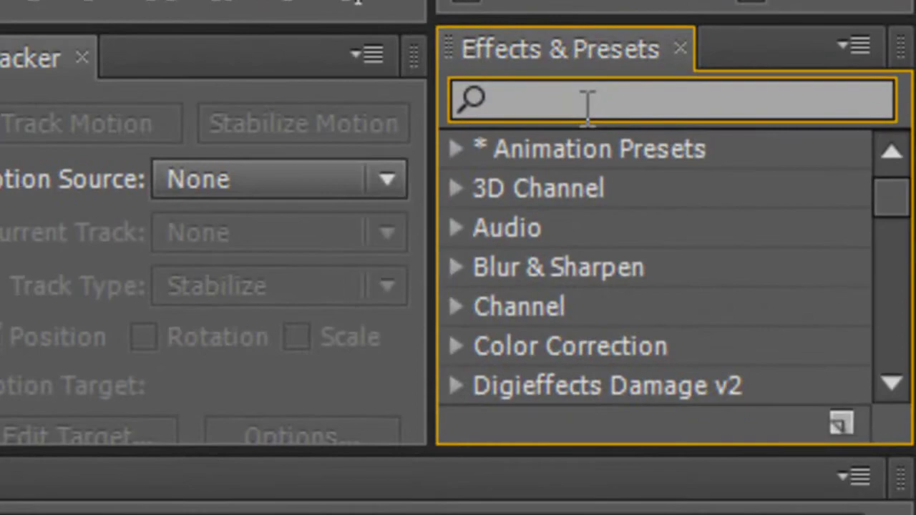
{"action": "type", "text": "ve"}
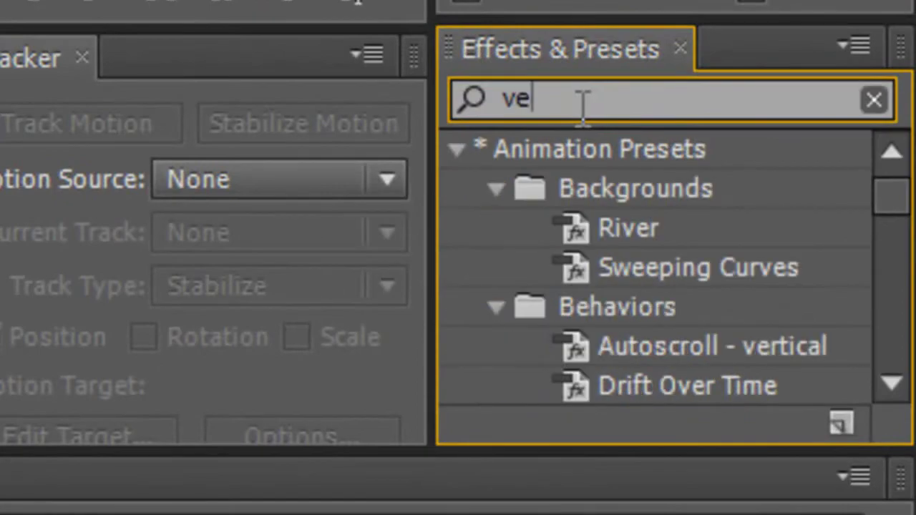
{"action": "type", "text": "net"}
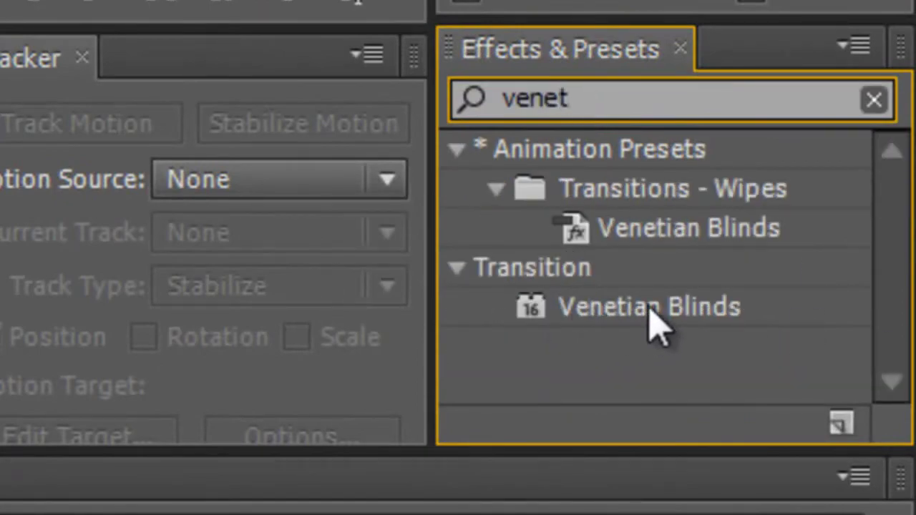
{"action": "left_click_drag", "start_coordinate": [654, 307], "coordinate": [143, 377]}
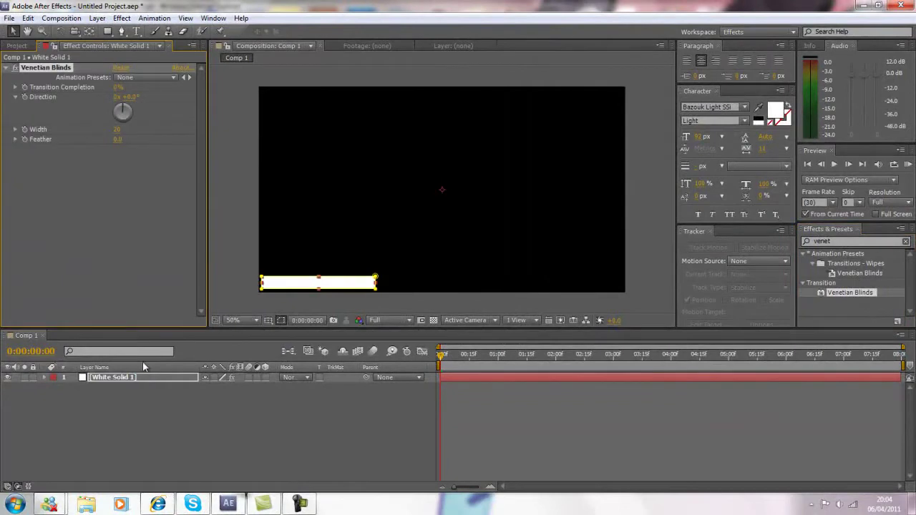
Set the Venetian Blinds transition completion to 60% and deselect the layer to check the bars.
{"action": "left_click", "coordinate": [119, 88]}
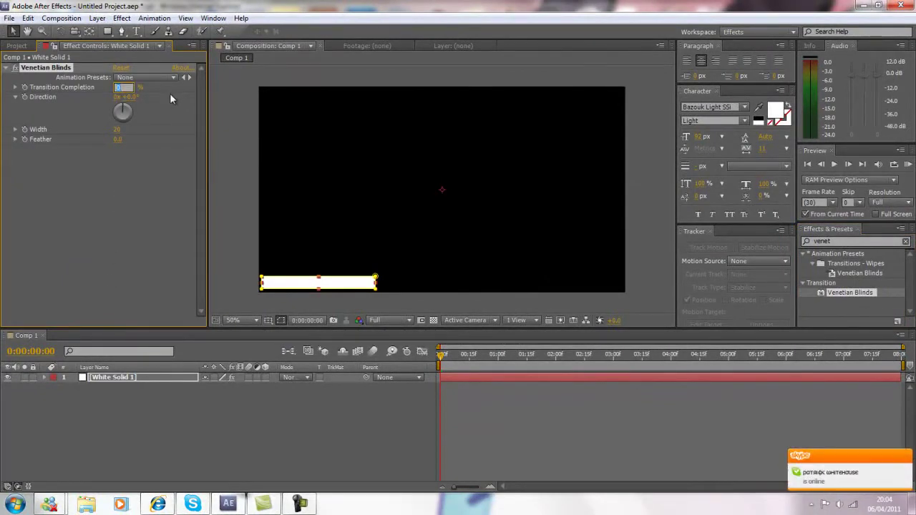
{"action": "type", "text": "60"}
{"action": "key", "text": "Return"}
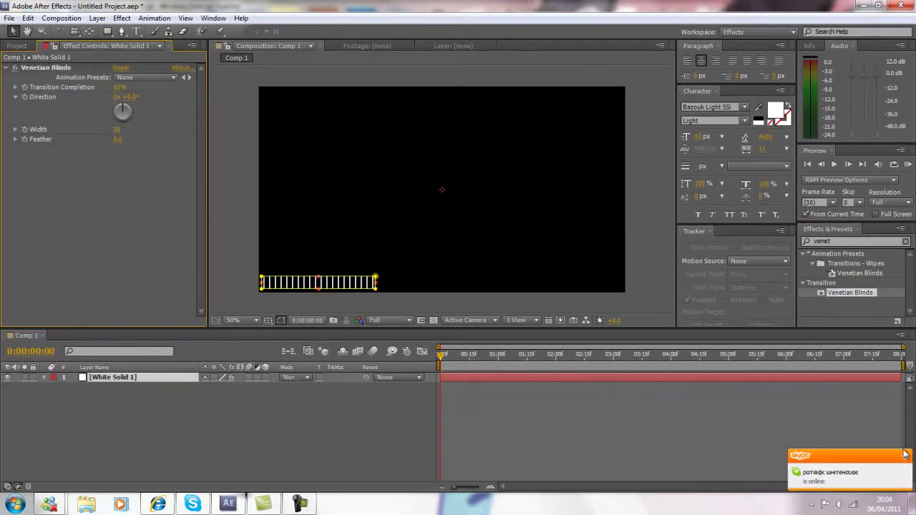
{"action": "left_click", "coordinate": [645, 255]}
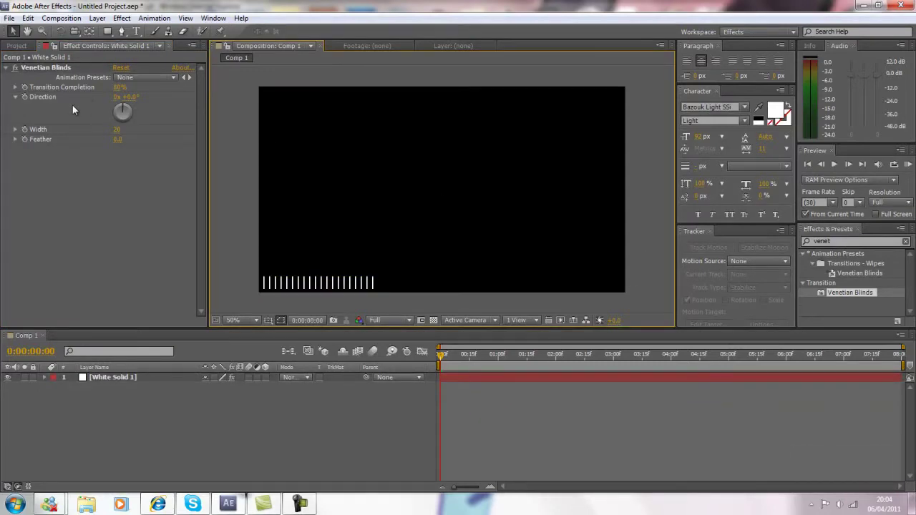
Set the Venetian Blinds transition completion to 70%.
{"action": "left_click", "coordinate": [119, 88]}
{"action": "type", "text": "70"}
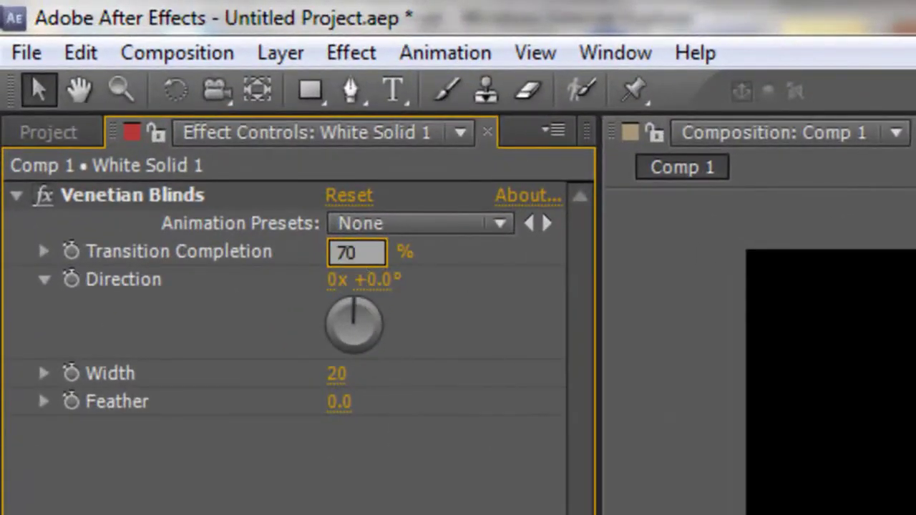
{"action": "key", "text": "Return"}
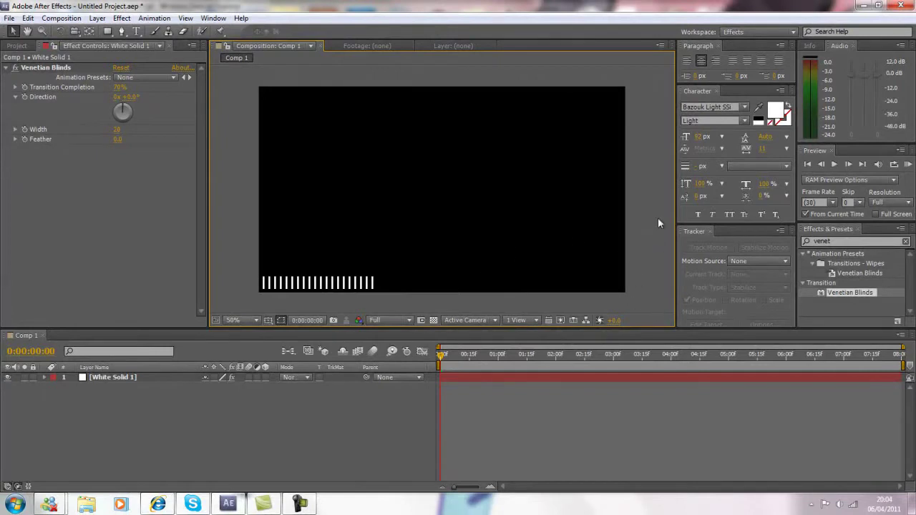
Apply the Linear Wipe animation preset to the white solid layer and bring its transition completion down to 0%.
{"action": "left_click", "coordinate": [855, 241]}
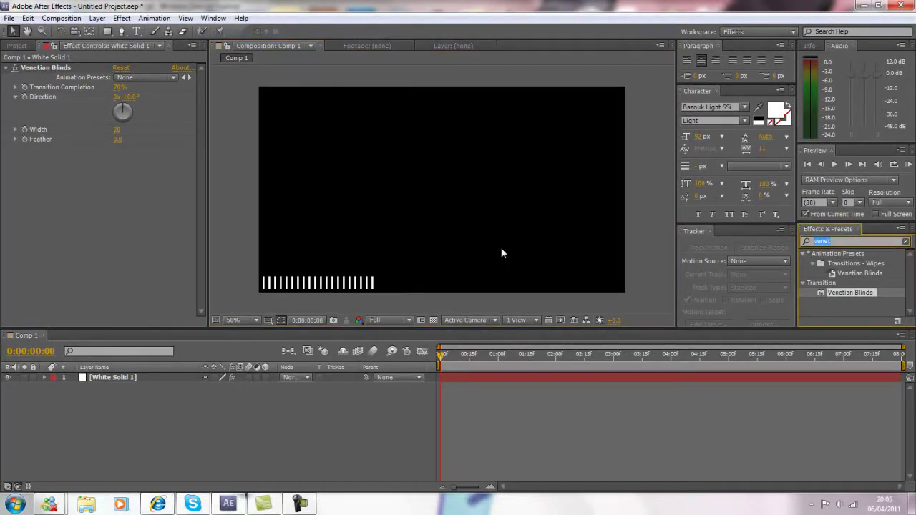
{"action": "key", "text": "BackSpace"}
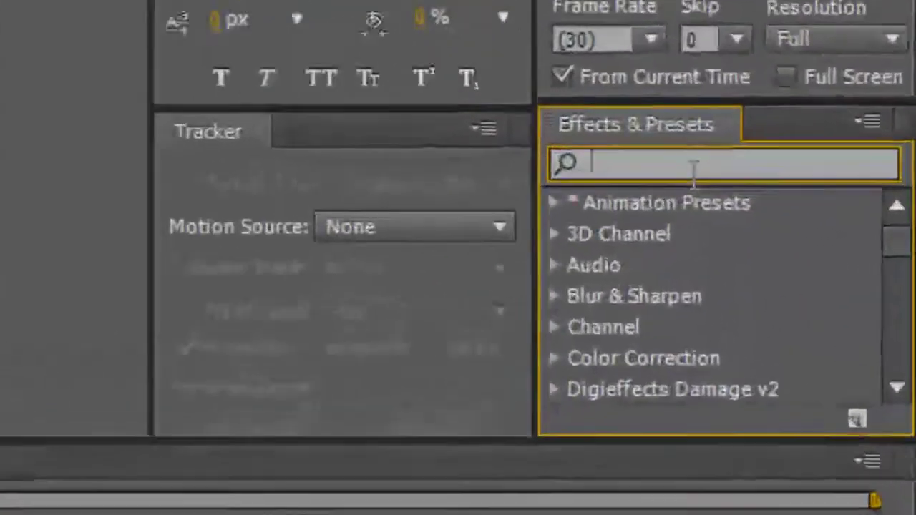
{"action": "type", "text": "li"}
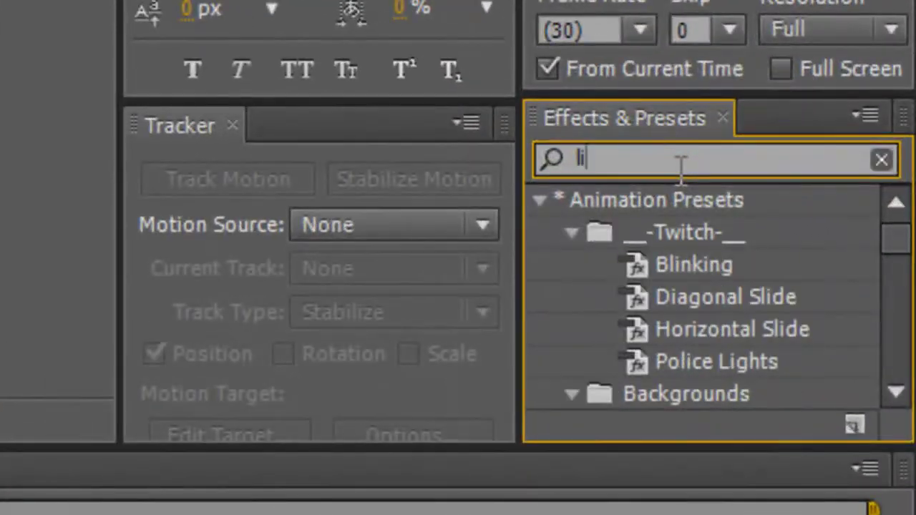
{"action": "type", "text": "near"}
{"action": "left_click", "coordinate": [724, 377]}
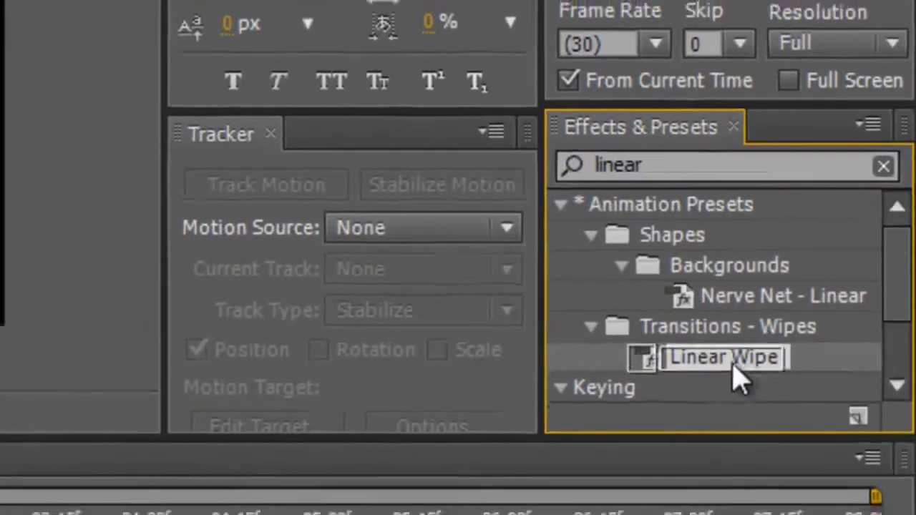
{"action": "left_click_drag", "start_coordinate": [739, 379], "coordinate": [153, 383]}
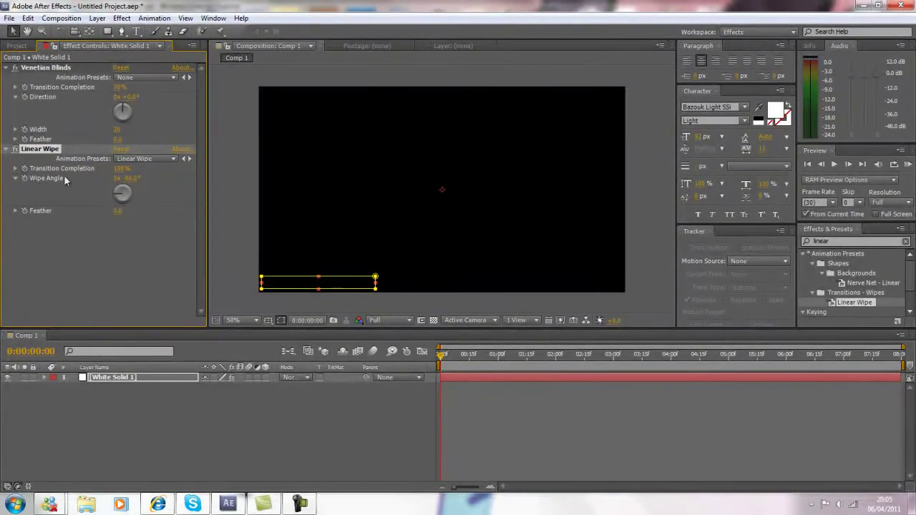
{"action": "left_click_drag", "start_coordinate": [108, 170], "coordinate": [12, 176]}
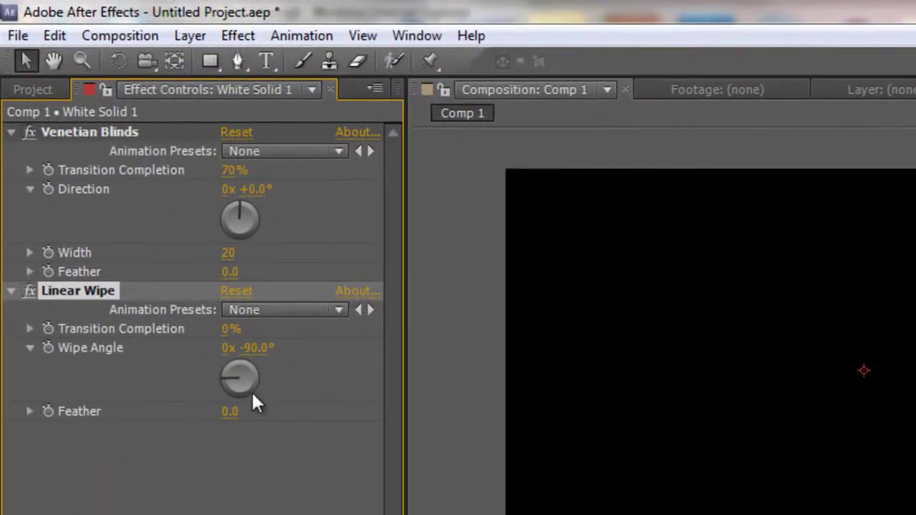
Set the Linear Wipe angle to 90° and test the wipe direction by varying the transition completion, ending at 0%.
{"action": "left_click", "coordinate": [260, 349]}
{"action": "type", "text": "90"}
{"action": "key", "text": "Return"}
{"action": "key", "text": "F2"}
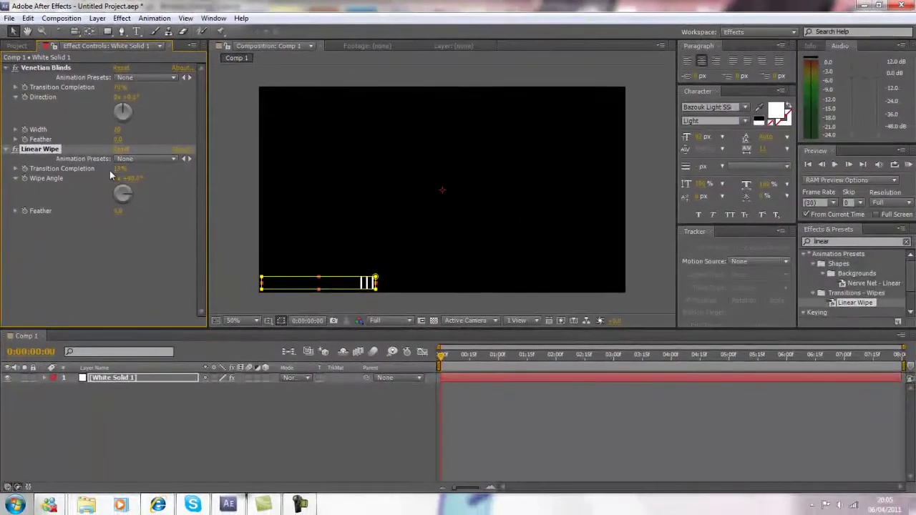
{"action": "left_click_drag", "start_coordinate": [226, 343], "coordinate": [227, 343]}
{"action": "left_click_drag", "start_coordinate": [117, 175], "coordinate": [114, 175]}
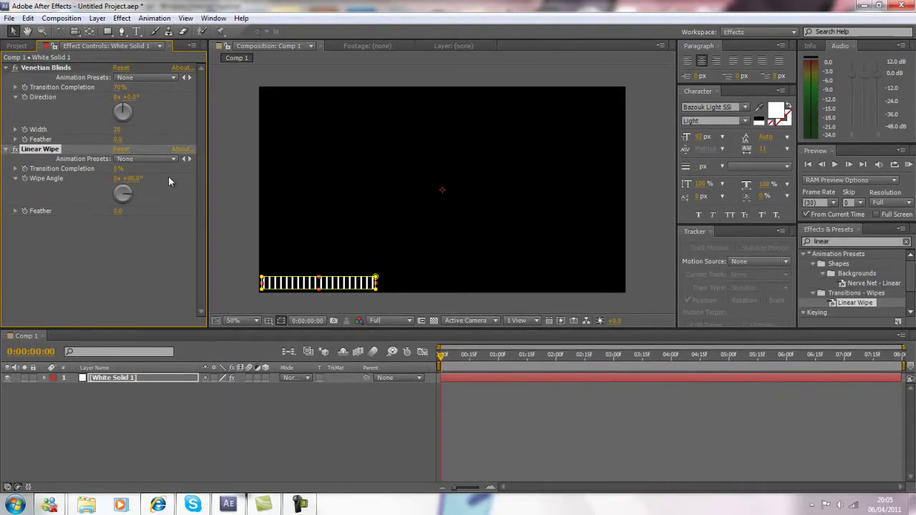
Set the Linear Wipe angle to -90° and test the wipe direction by varying the transition completion.
{"action": "left_click", "coordinate": [132, 178]}
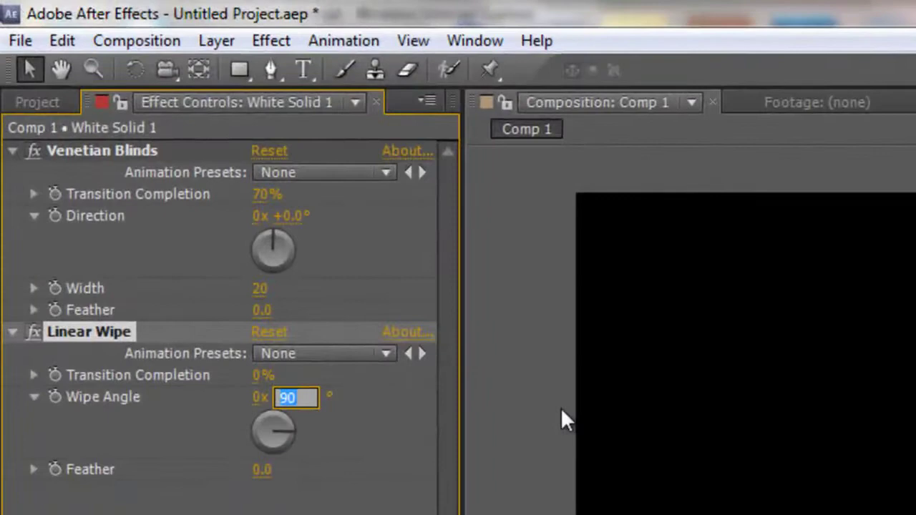
{"action": "type", "text": "-90"}
{"action": "key", "text": "Return"}
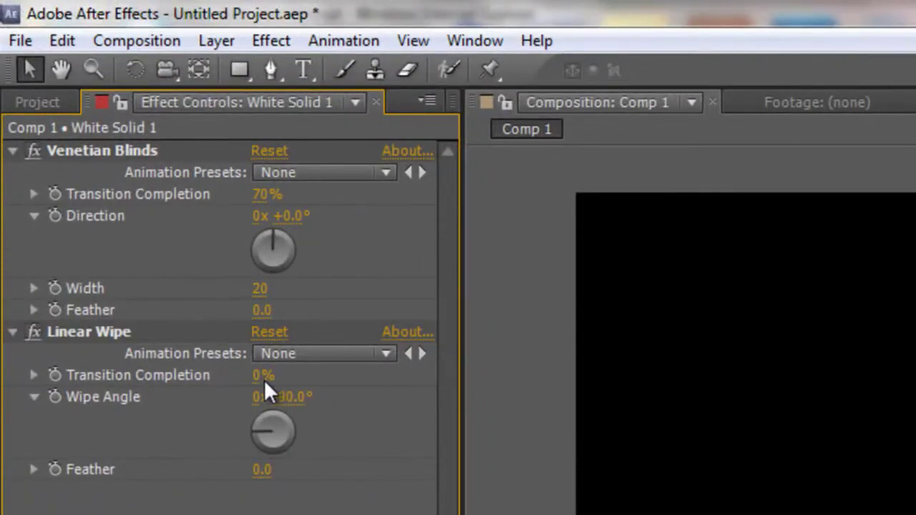
{"action": "left_click_drag", "start_coordinate": [264, 380], "coordinate": [276, 381]}
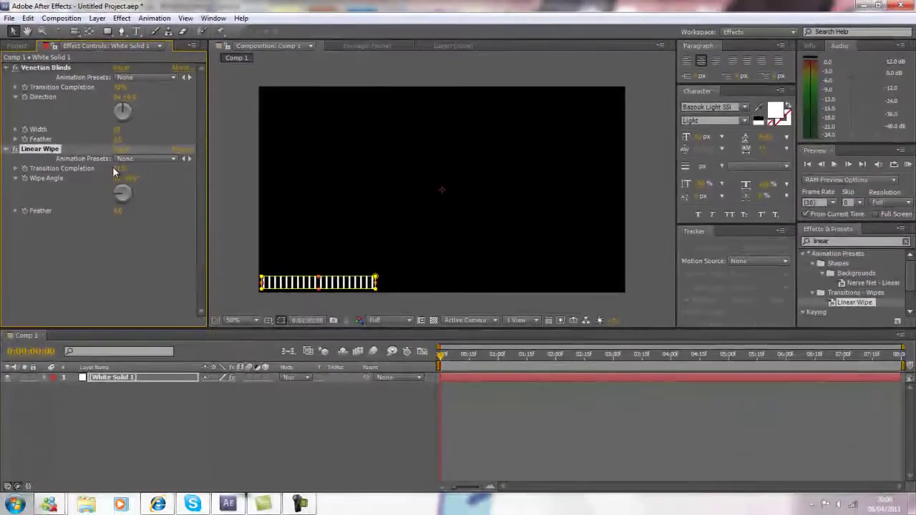
Set the Linear Wipe transition completion to 60% and enable keyframing for it at 0:00:00:00.
{"action": "mouse_move", "coordinate": [145, 216]}
{"action": "left_mouse_down"}
{"action": "mouse_move", "coordinate": [171, 219]}
{"action": "mouse_move", "coordinate": [155, 222]}
{"action": "left_mouse_up"}
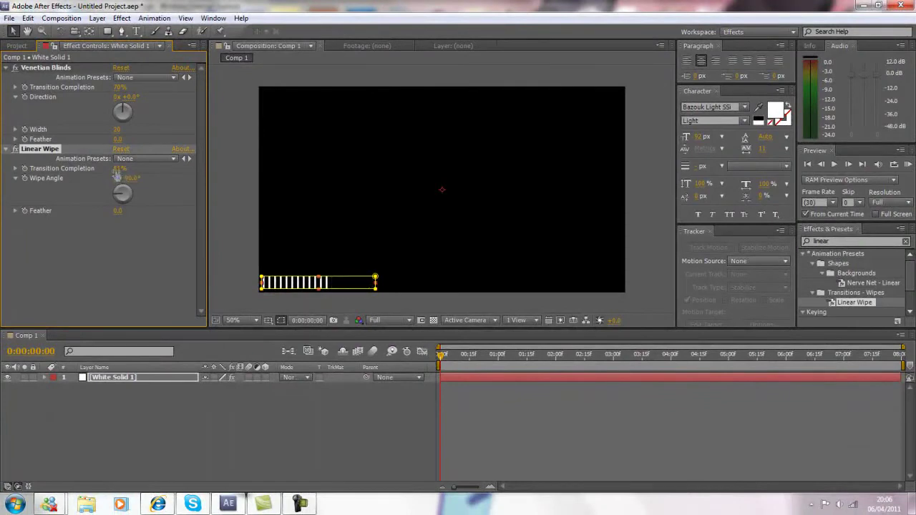
{"action": "left_click_drag", "start_coordinate": [113, 169], "coordinate": [23, 198]}
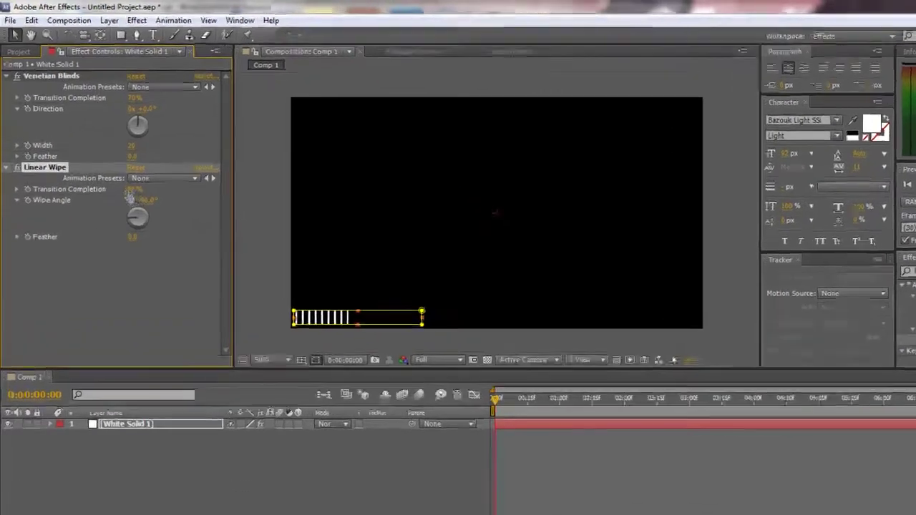
{"action": "left_click", "coordinate": [120, 169]}
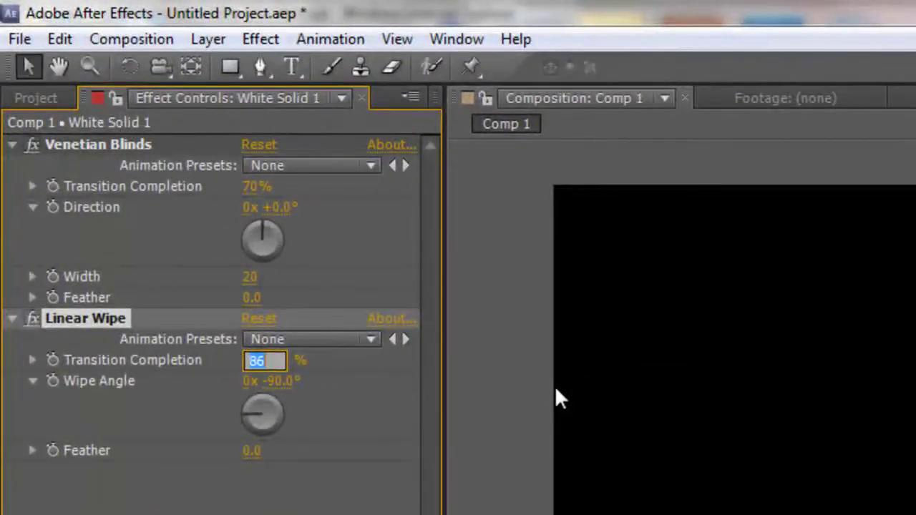
{"action": "type", "text": "60"}
{"action": "key", "text": "Return"}
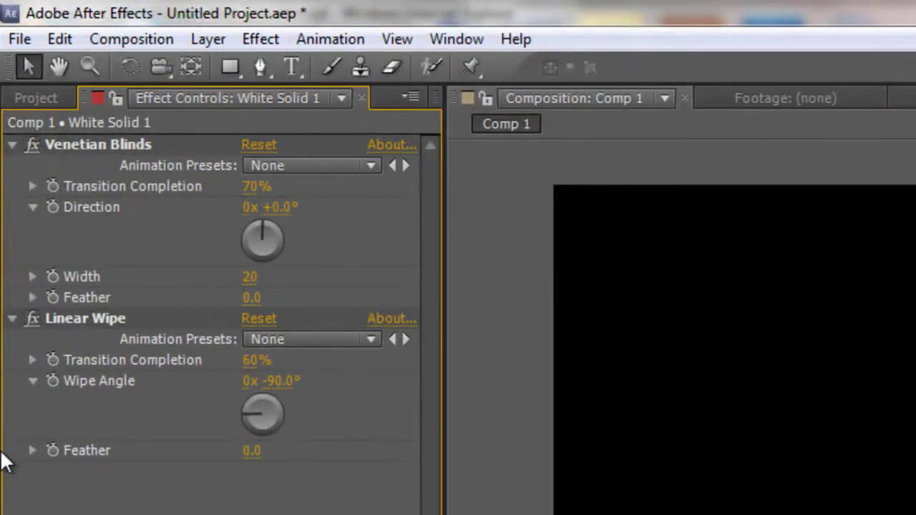
{"action": "left_click", "coordinate": [52, 360]}
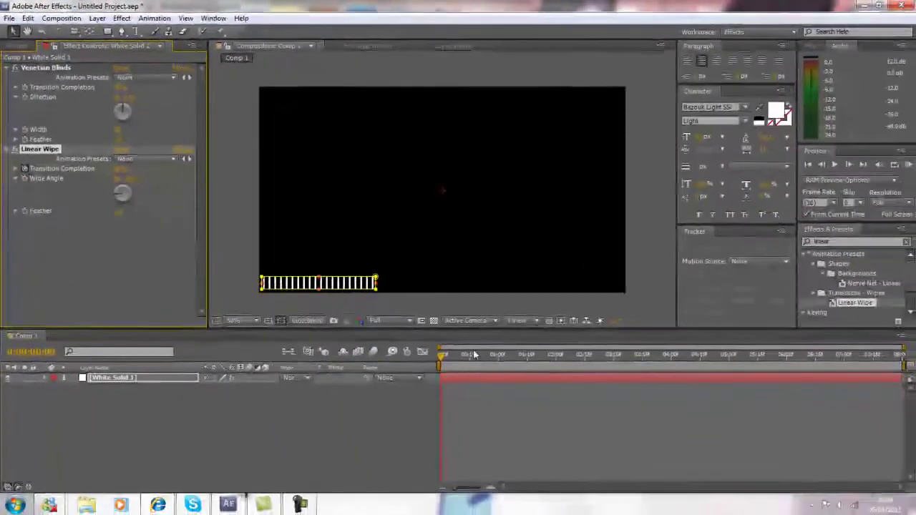
Keyframe the Linear Wipe transition completion at 80% on 0:00:00:15 and at 85% on 0:00:01:00.
{"action": "left_click", "coordinate": [474, 354]}
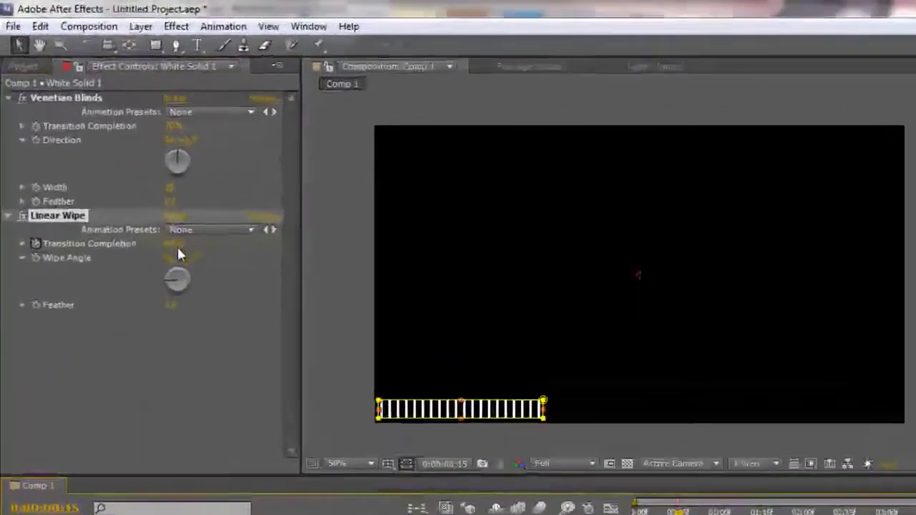
{"action": "left_click", "coordinate": [174, 244]}
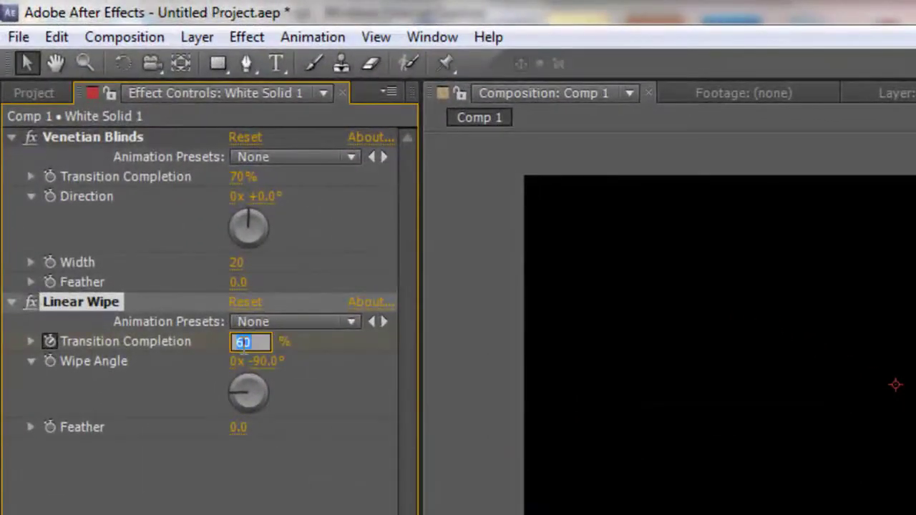
{"action": "type", "text": "80"}
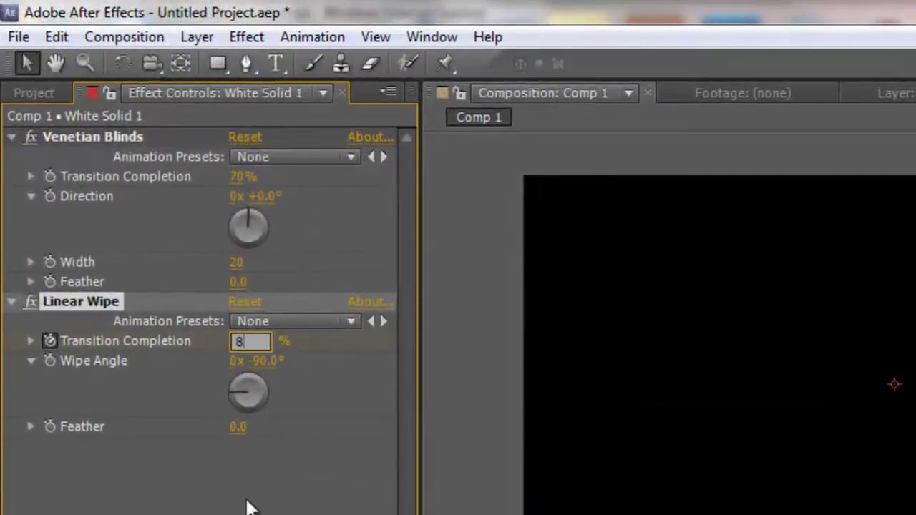
{"action": "left_click", "coordinate": [249, 509]}
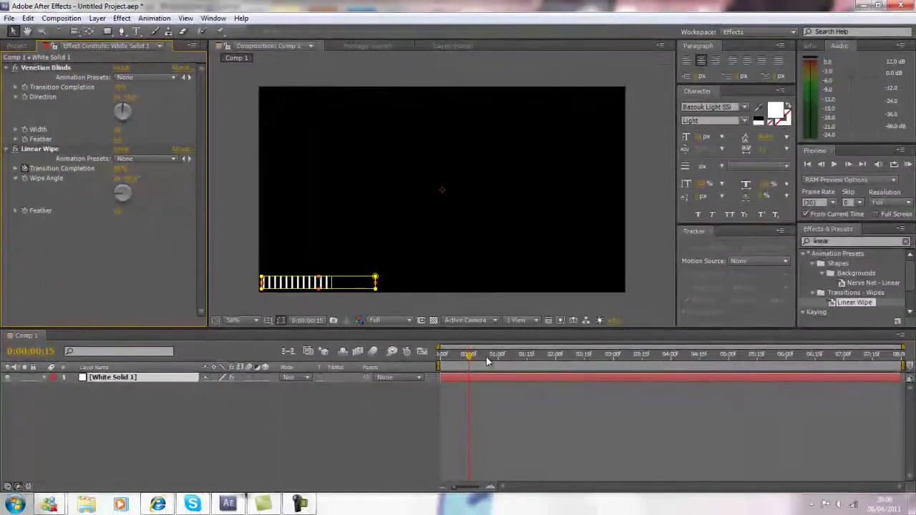
{"action": "left_click", "coordinate": [498, 364]}
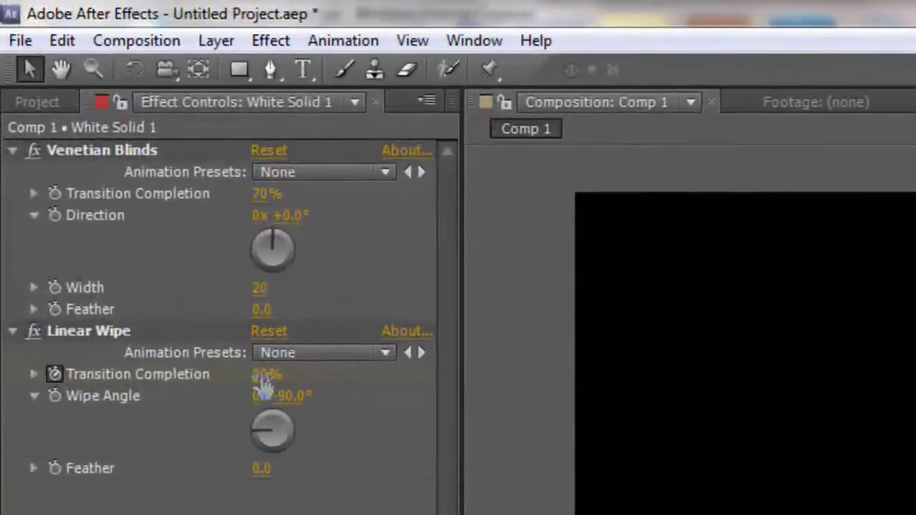
{"action": "left_click", "coordinate": [131, 185]}
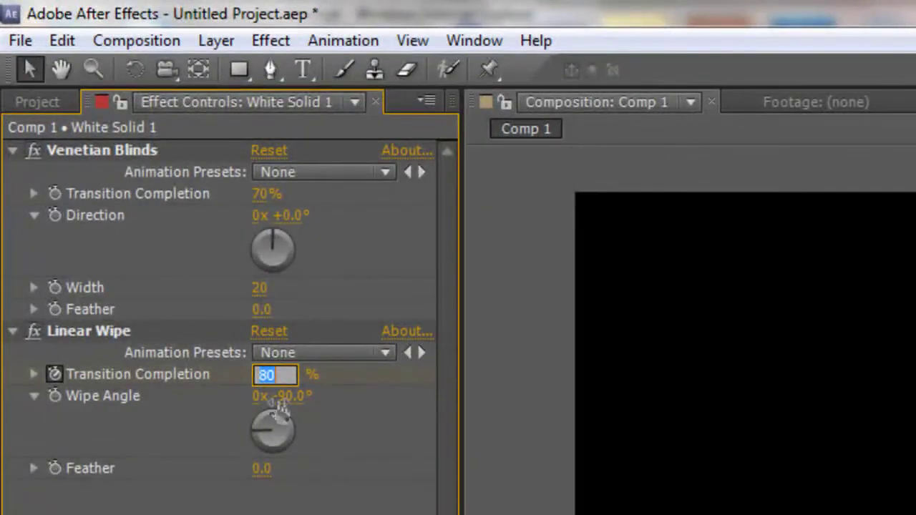
{"action": "type", "text": "65"}
{"action": "key", "text": "Return"}
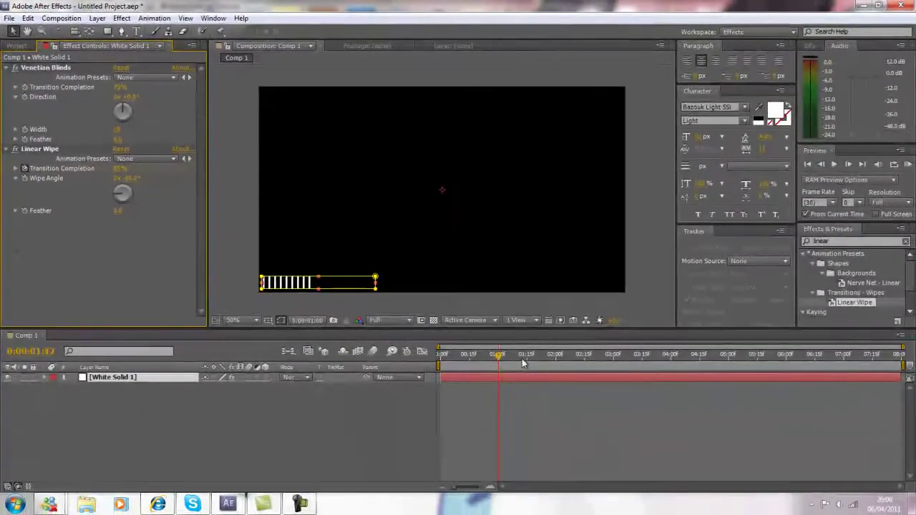
Keyframe the Linear Wipe transition completion at 90% on 0:00:01:15 and at 80% on 0:00:02:00.
{"action": "left_click", "coordinate": [596, 402]}
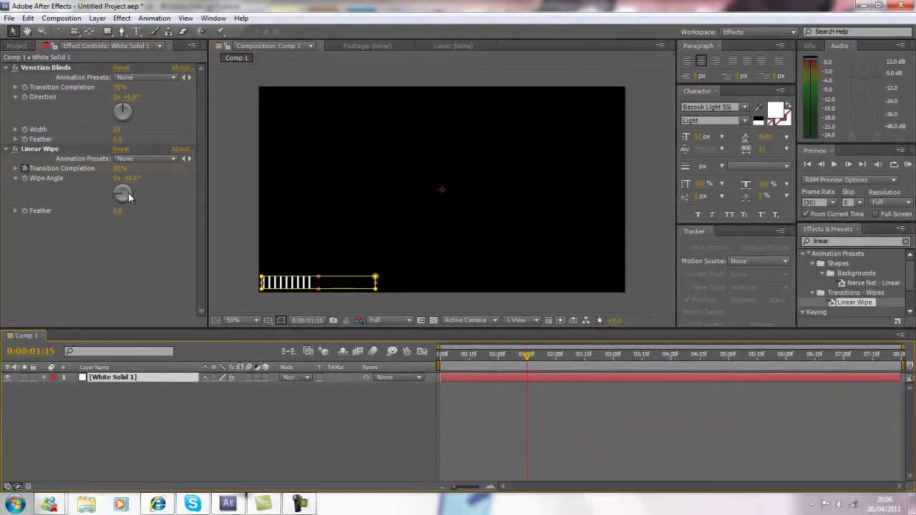
{"action": "left_click", "coordinate": [120, 169]}
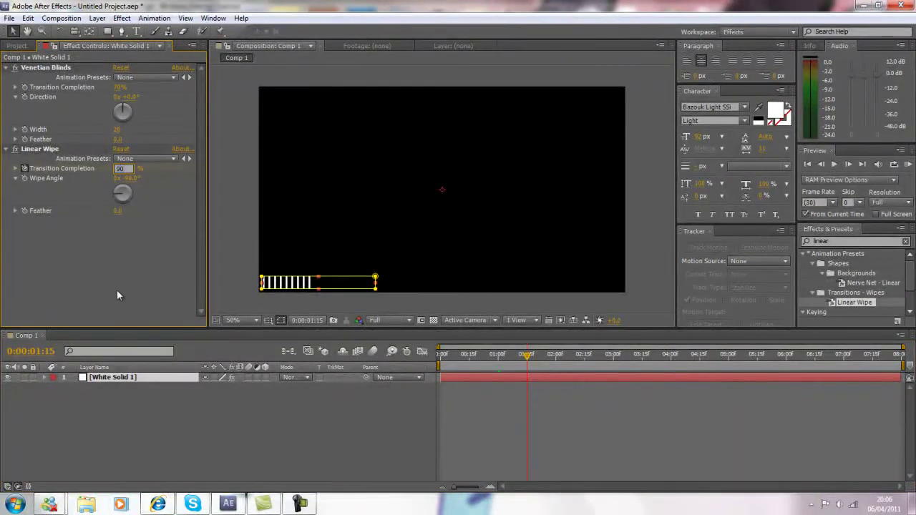
{"action": "key", "text": "Return"}
{"action": "left_click", "coordinate": [556, 358]}
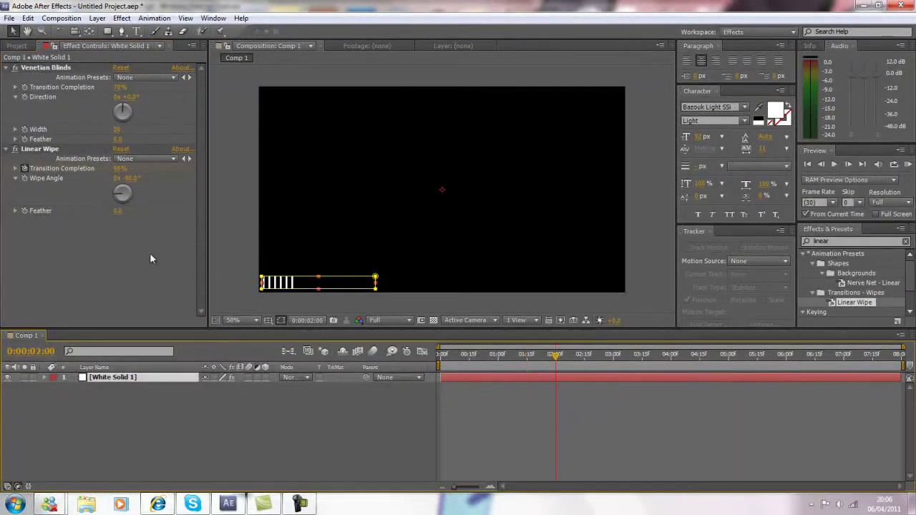
{"action": "left_click", "coordinate": [119, 169]}
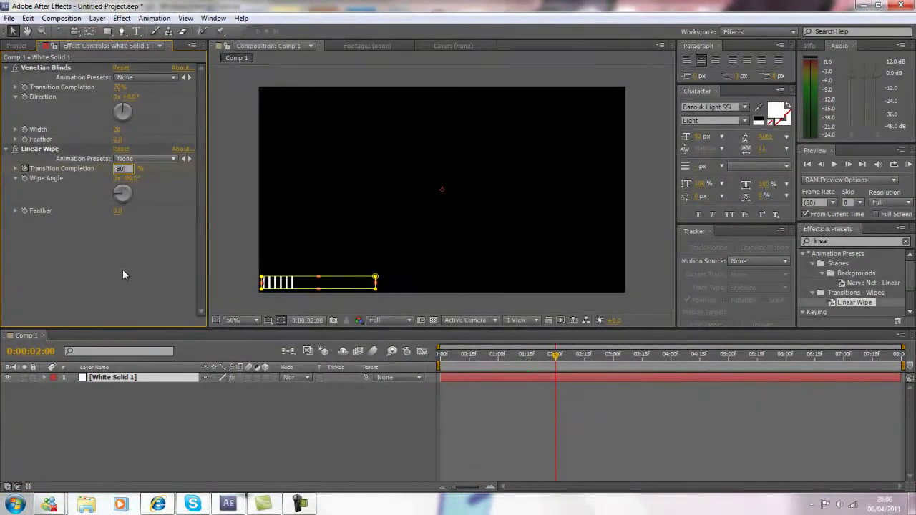
{"action": "key", "text": "Return"}
Keyframe the Linear Wipe transition completion at 95% on 0:00:02:15 and at 85% on 0:00:03:00.
{"action": "left_click", "coordinate": [585, 356]}
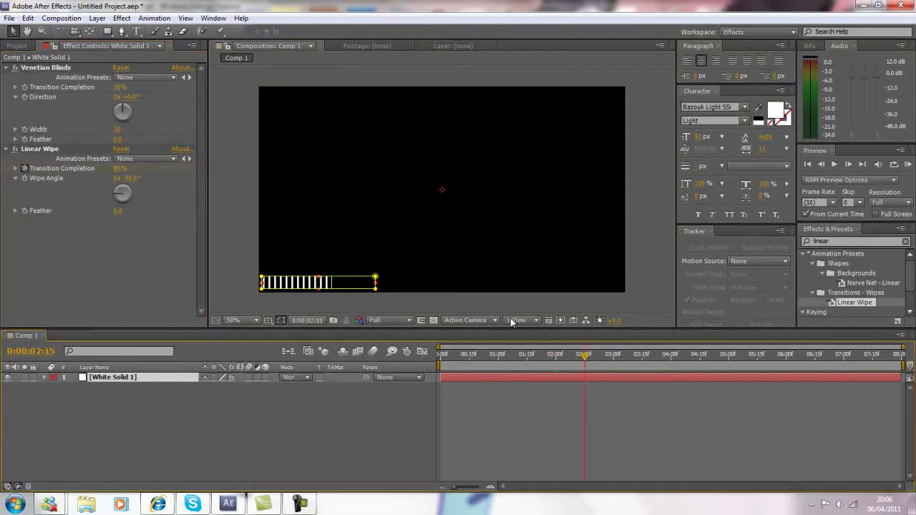
{"action": "left_click", "coordinate": [119, 169]}
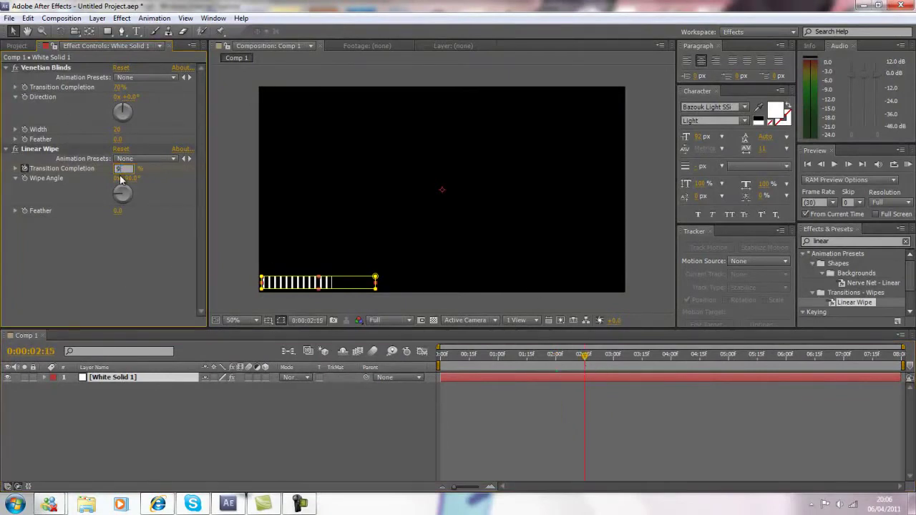
{"action": "type", "text": "95"}
{"action": "key", "text": "Return"}
{"action": "left_click_drag", "start_coordinate": [585, 355], "coordinate": [613, 356]}
{"action": "left_click", "coordinate": [119, 169]}
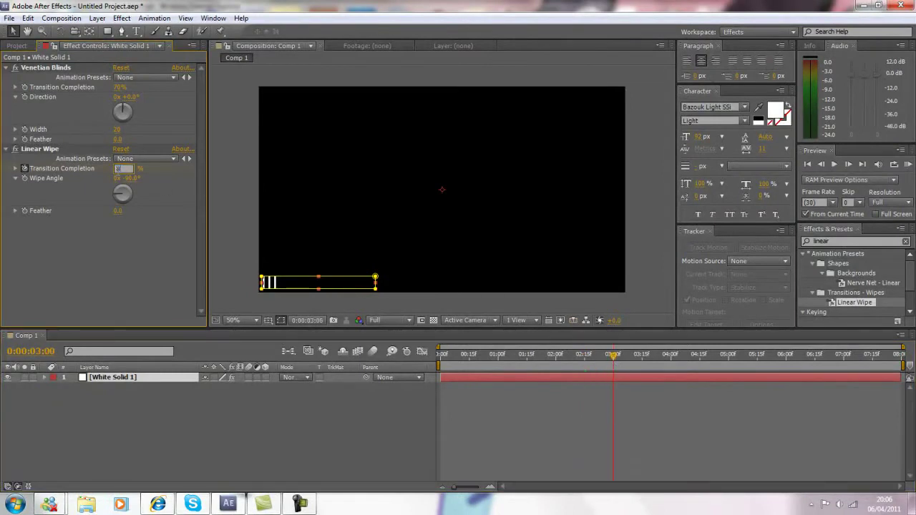
{"action": "type", "text": "85"}
{"action": "key", "text": "Return"}
Keyframe the Linear Wipe transition completion at 75% on 0:00:03:15.
{"action": "left_click", "coordinate": [644, 363]}
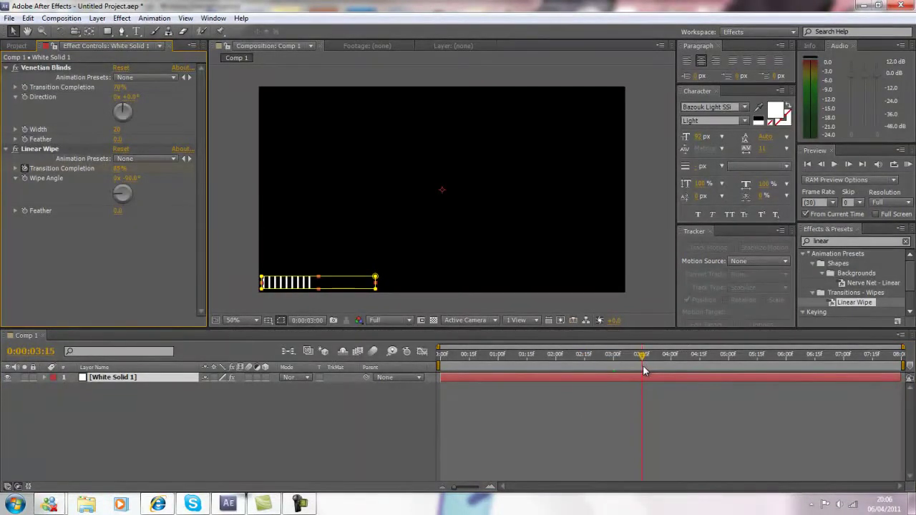
{"action": "left_click_drag", "start_coordinate": [644, 371], "coordinate": [641, 370]}
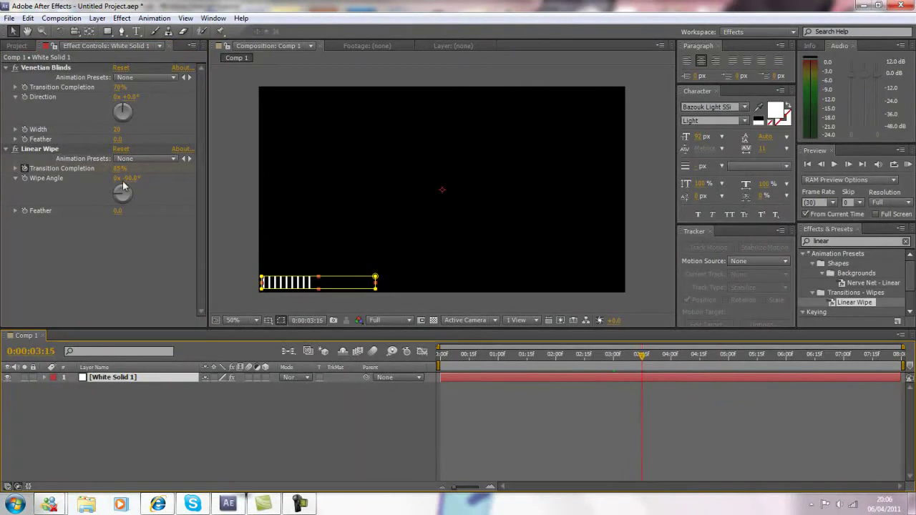
{"action": "left_click", "coordinate": [120, 170]}
{"action": "type", "text": "75"}
{"action": "key", "text": "Return"}
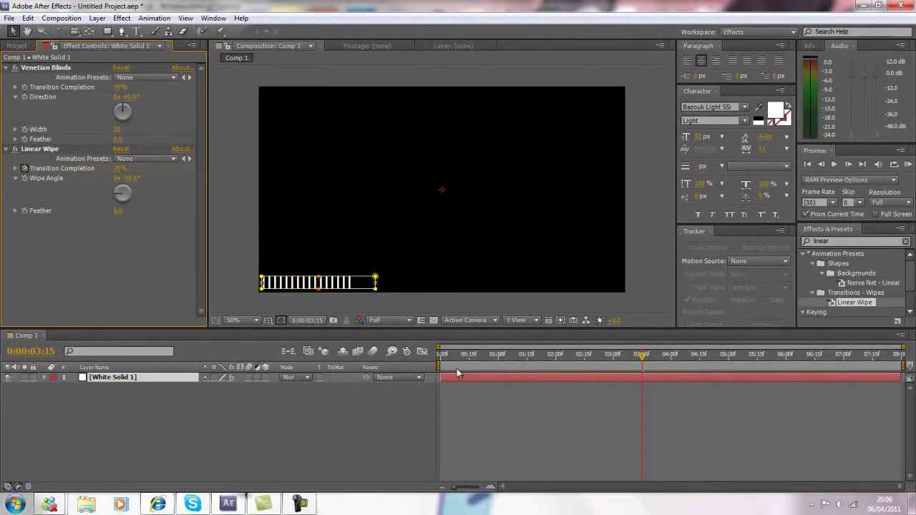
Play a RAM preview of the bar animation from the start of the composition, and stop it.
{"action": "left_click", "coordinate": [440, 356]}
{"action": "left_click", "coordinate": [907, 165]}
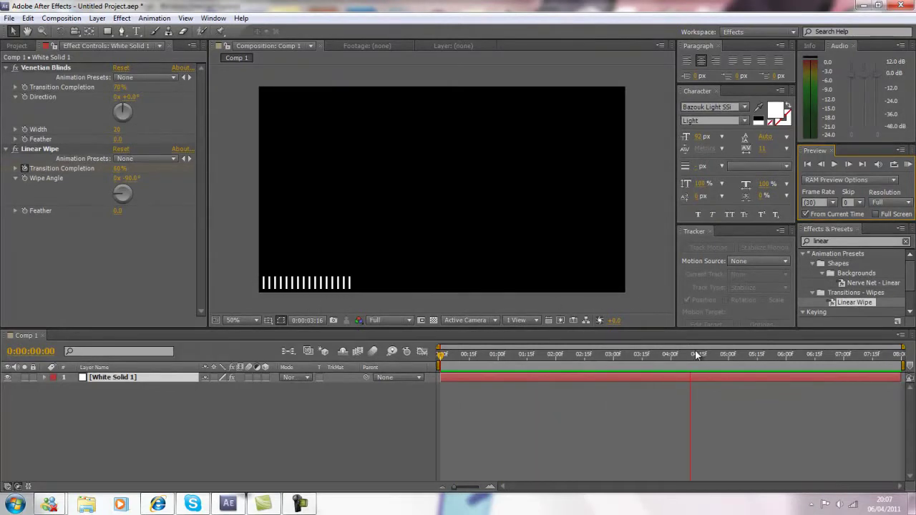
{"action": "left_click", "coordinate": [655, 364]}
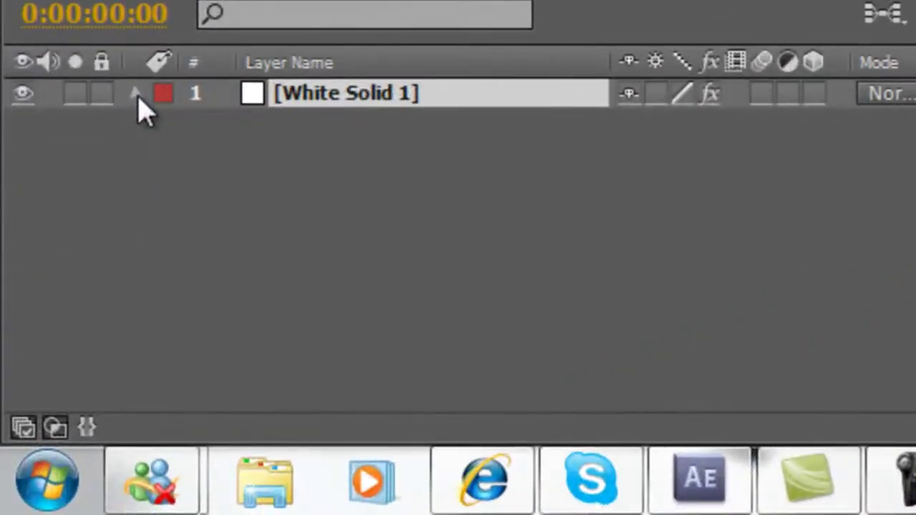
Add an expression to the white solid's Linear Wipe transition completion, replace its default text with loopOut, and dismiss the dialogs, keeping the current color scheme.
{"action": "left_click", "coordinate": [44, 377]}
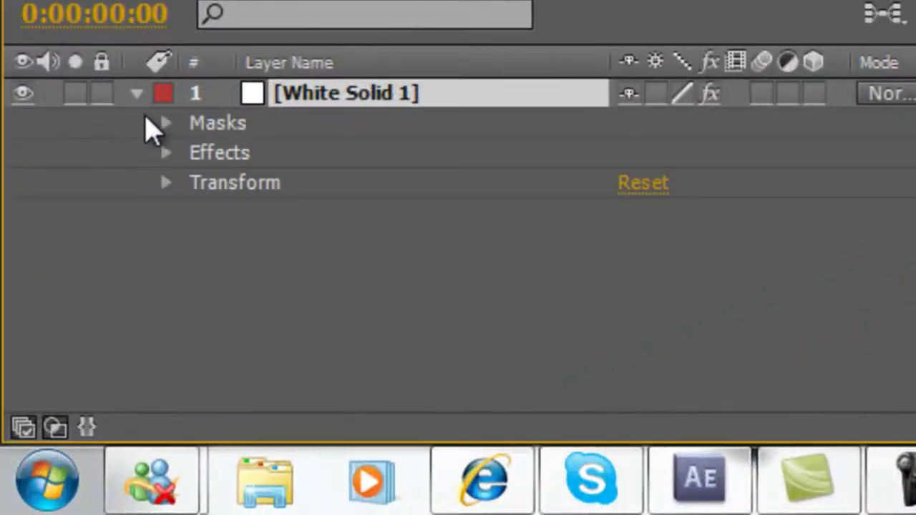
{"action": "left_click", "coordinate": [167, 153]}
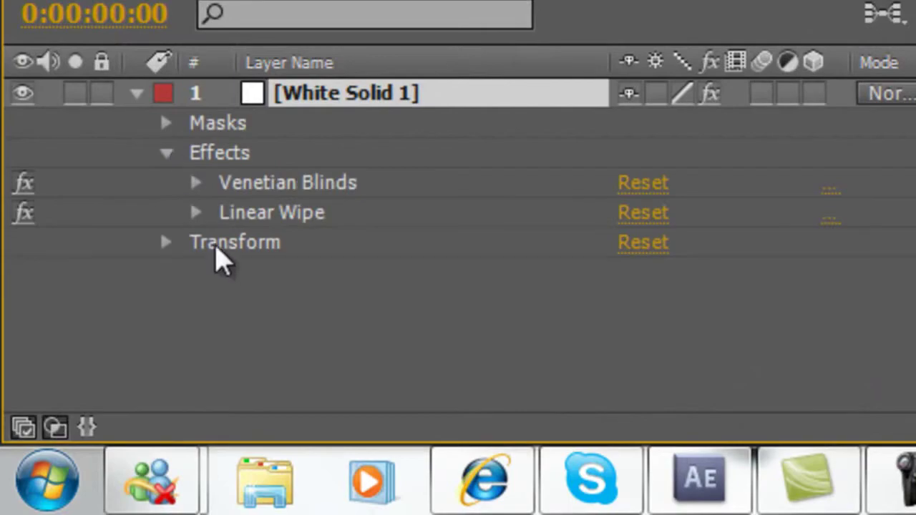
{"action": "left_click", "coordinate": [197, 213]}
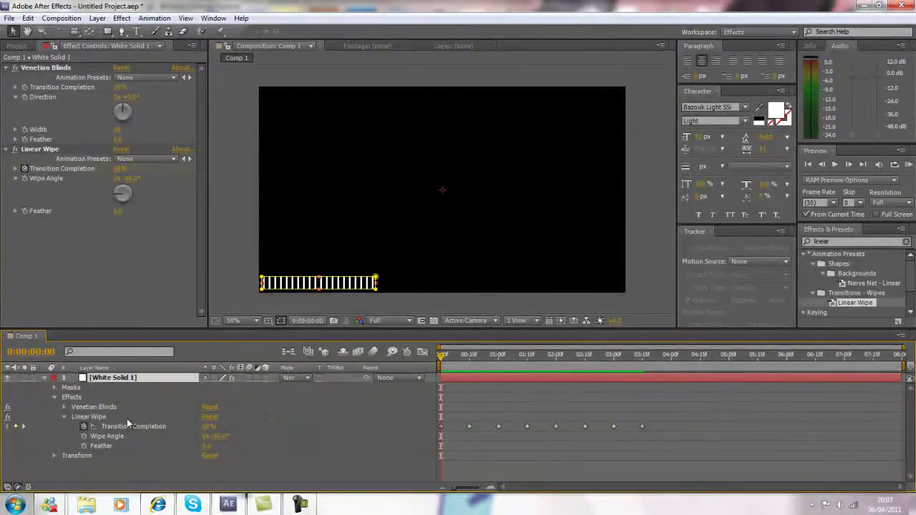
{"action": "left_click", "coordinate": [83, 428], "text": "alt"}
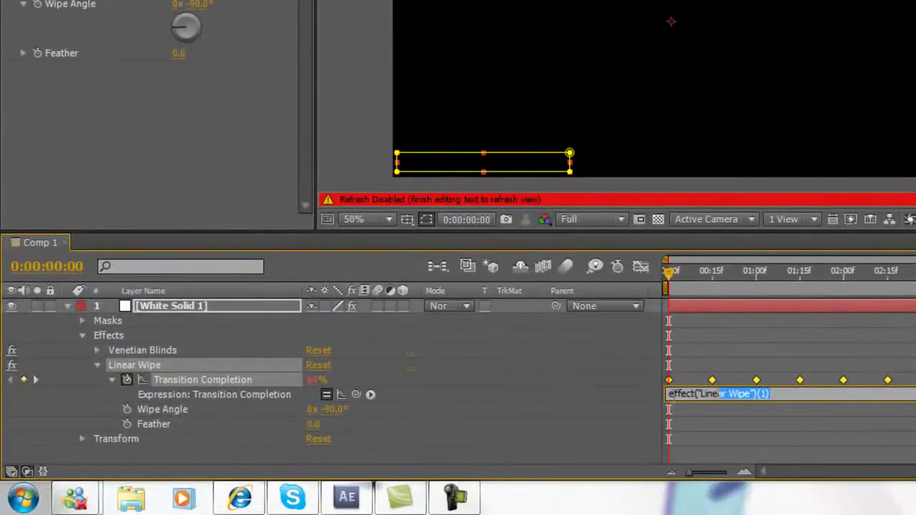
{"action": "key", "text": "BackSpace"}
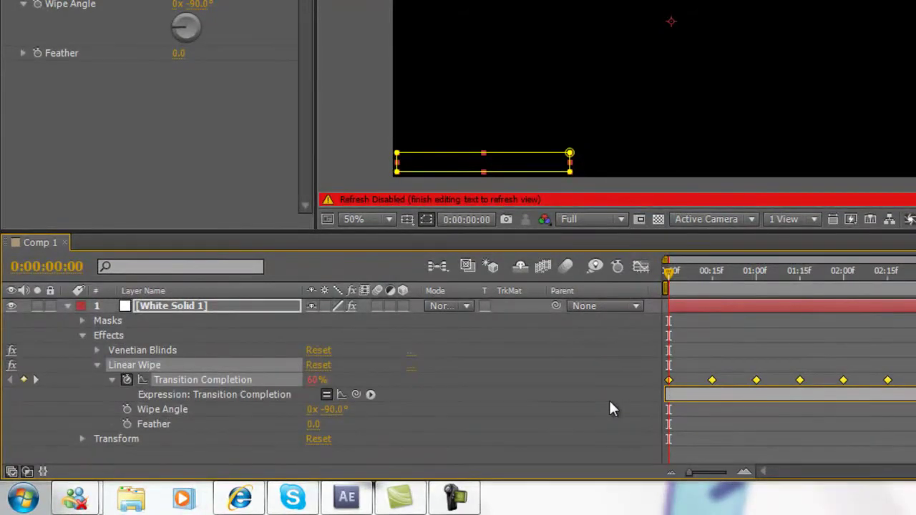
{"action": "type", "text": "loopOut"}
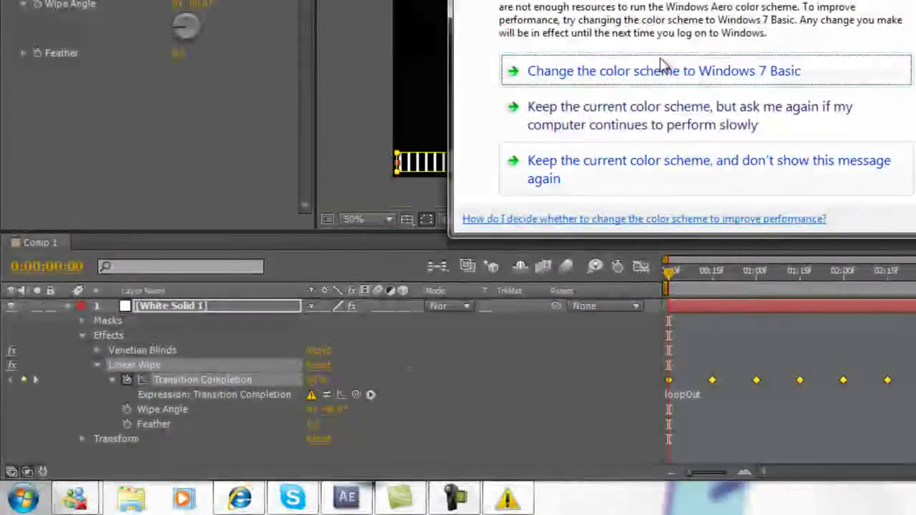
{"action": "left_click", "coordinate": [640, 179]}
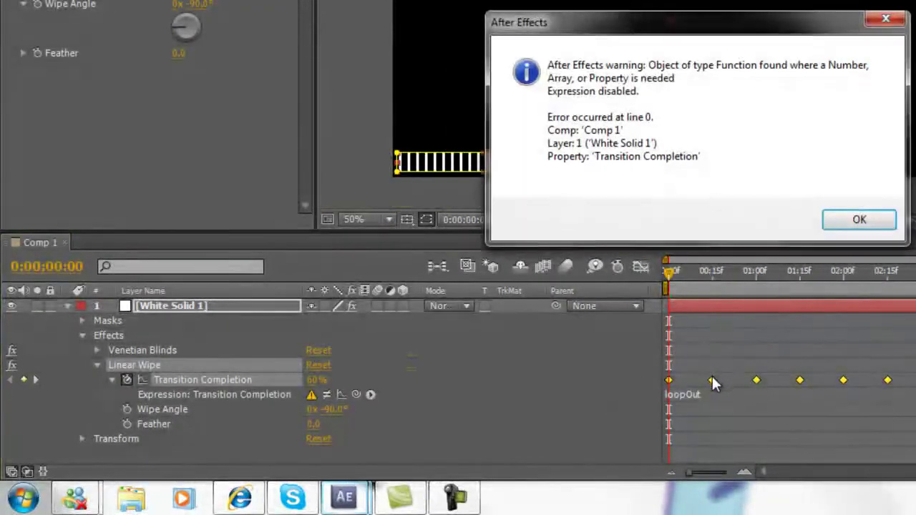
{"action": "left_click", "coordinate": [854, 229]}
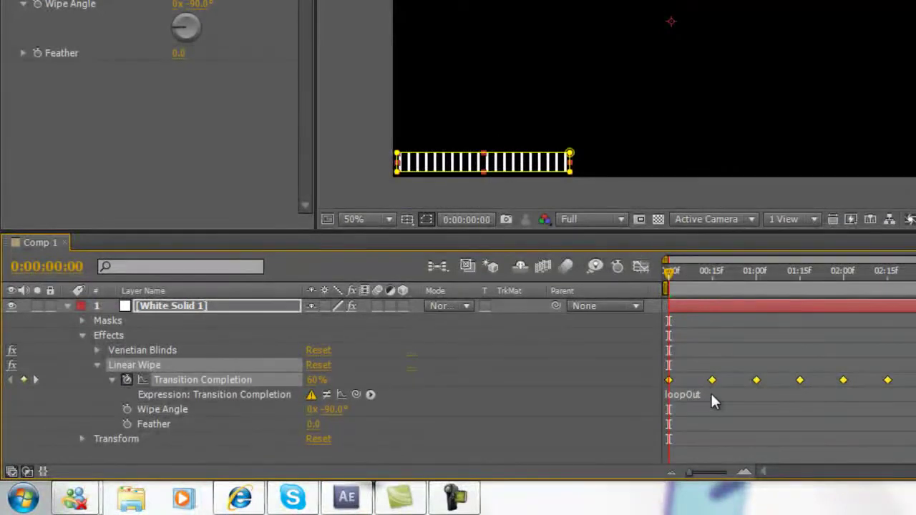
Complete the Linear Wipe transition completion expression as loopOut(type="cycle"), and collapse the white solid's properties.
{"action": "left_click", "coordinate": [705, 394]}
{"action": "left_click", "coordinate": [705, 394]}
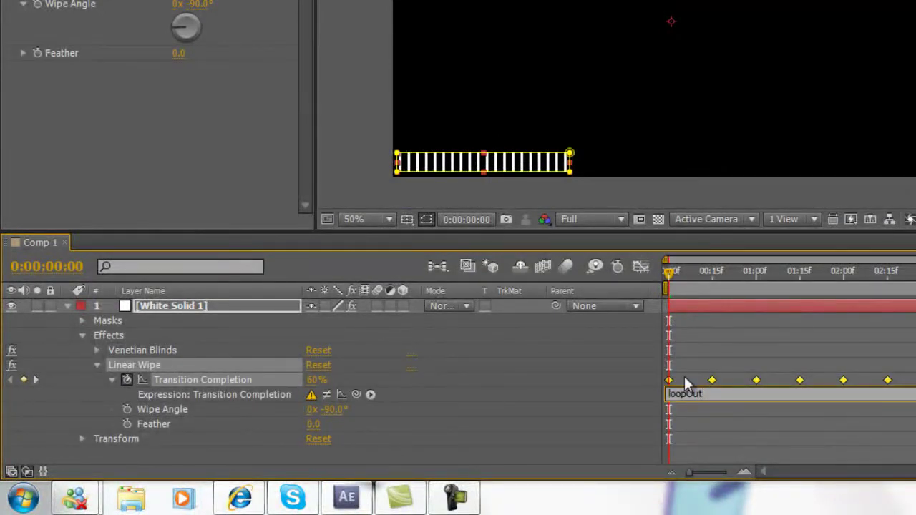
{"action": "type", "text": "("}
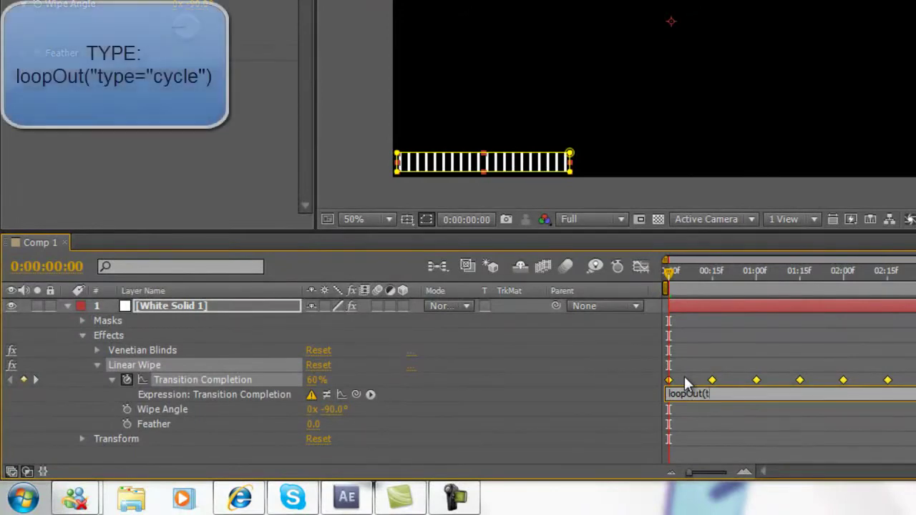
{"action": "type", "text": "type"}
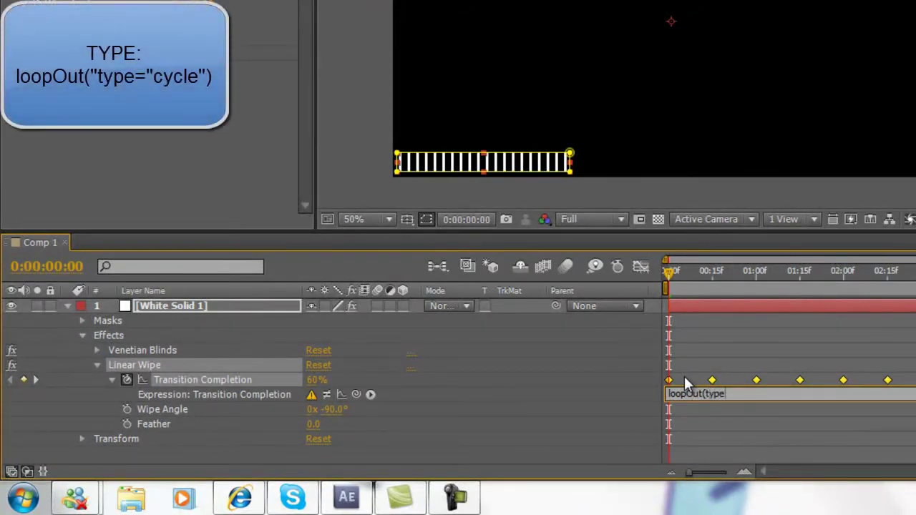
{"action": "type", "text": "+"}
{"action": "key", "text": "BackSpace"}
{"action": "type", "text": "="}
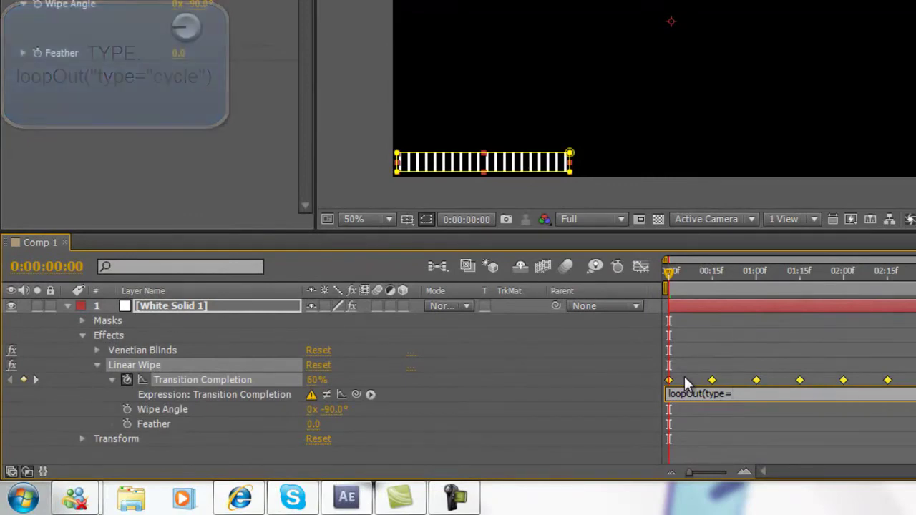
{"action": "type", "text": "\"cycle"}
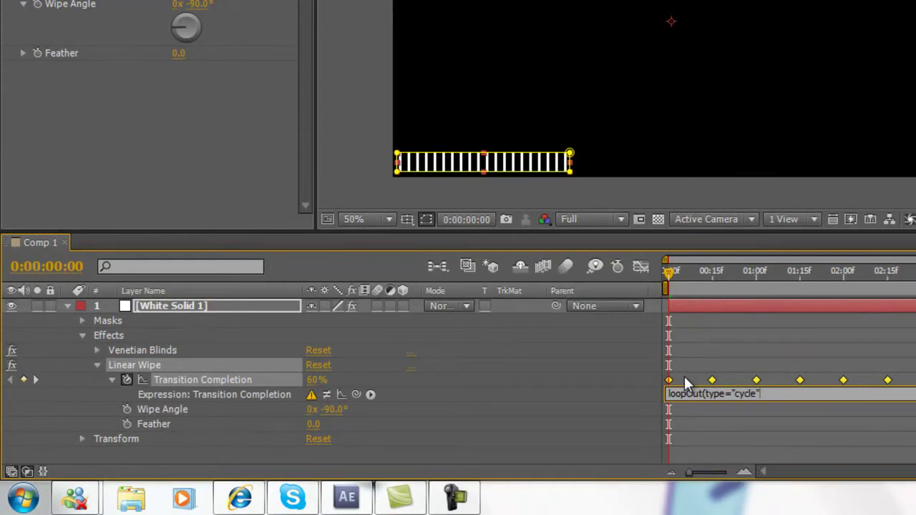
{"action": "left_click", "coordinate": [598, 416]}
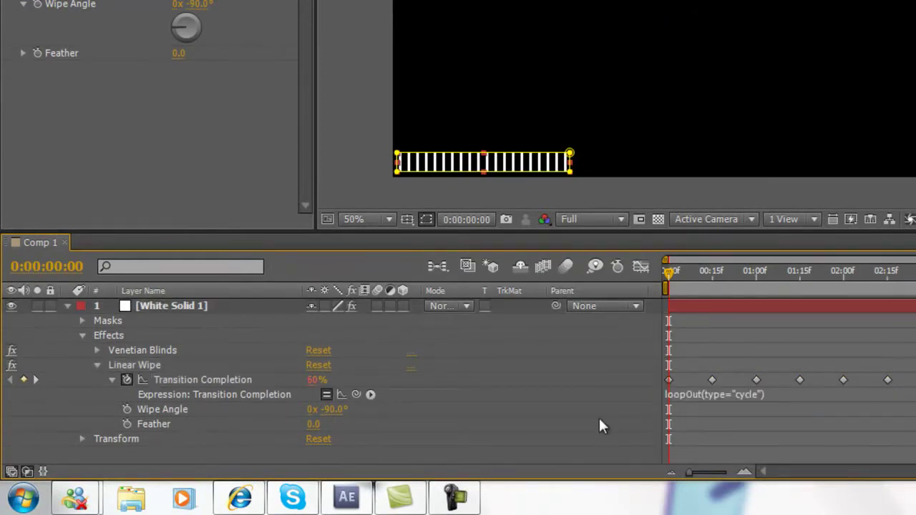
{"action": "left_click", "coordinate": [97, 365]}
{"action": "left_click", "coordinate": [83, 335]}
{"action": "left_click", "coordinate": [66, 306]}
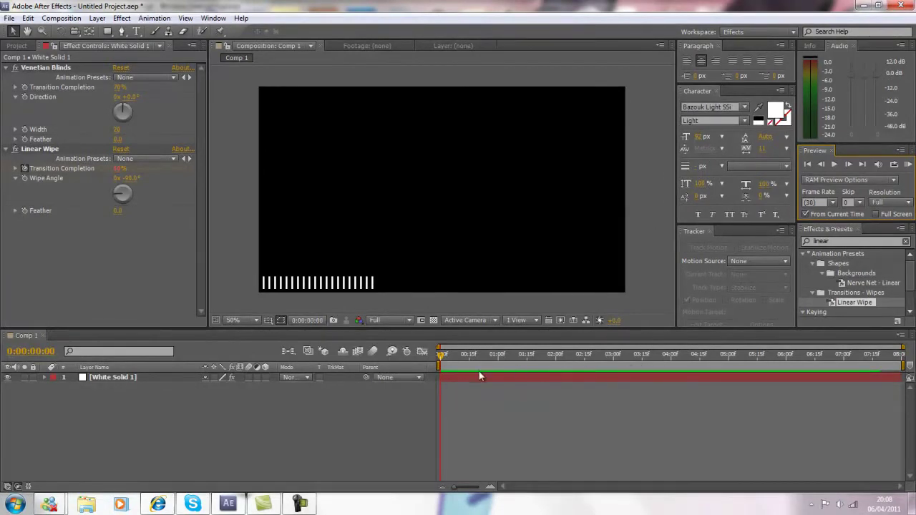
Apply the Roughen Edges effect from the Stylize category to the segmented bar's white solid.
{"action": "left_click", "coordinate": [153, 378]}
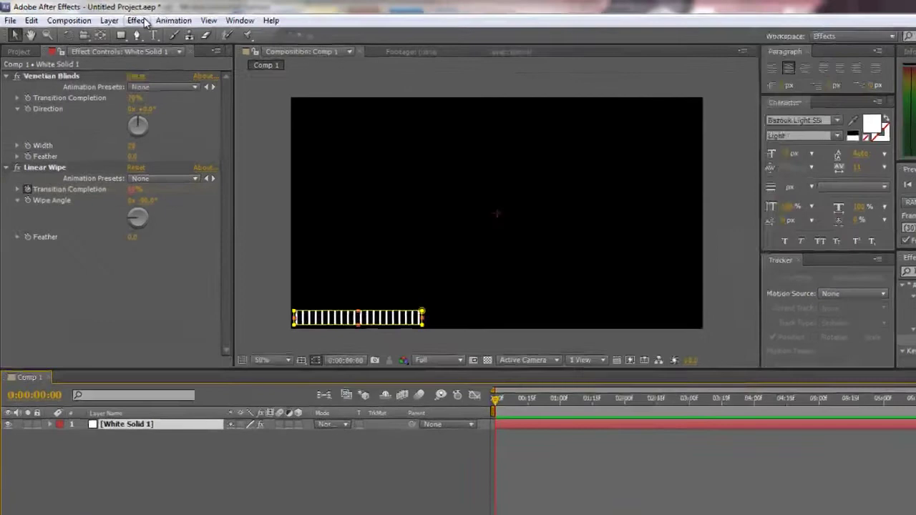
{"action": "left_click", "coordinate": [121, 18]}
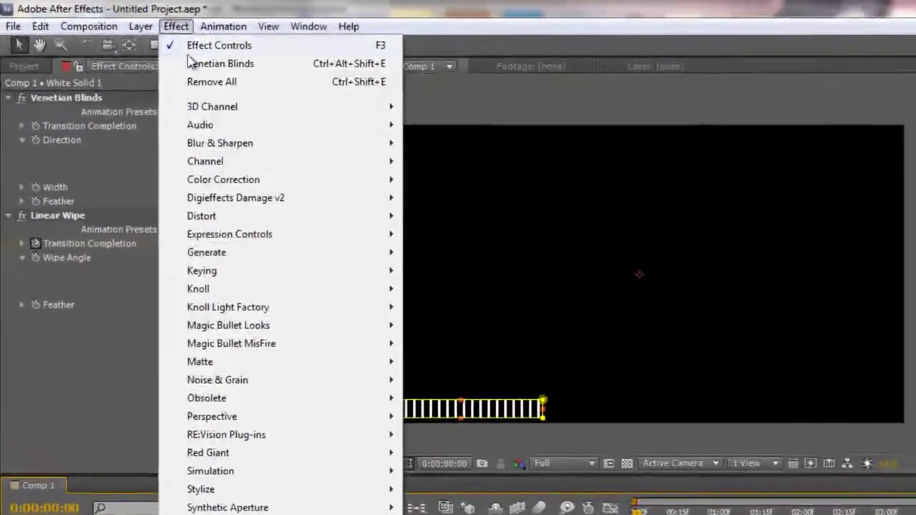
{"action": "mouse_move", "coordinate": [224, 499]}
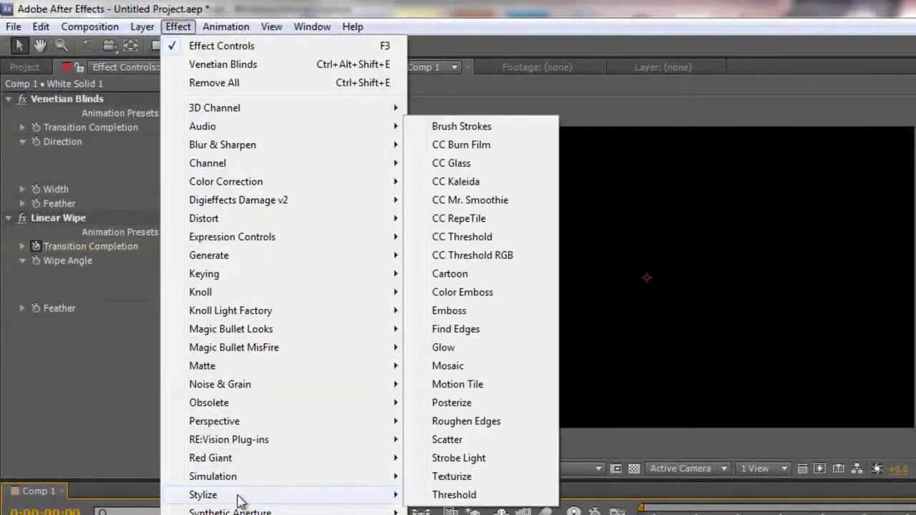
{"action": "left_click", "coordinate": [517, 430]}
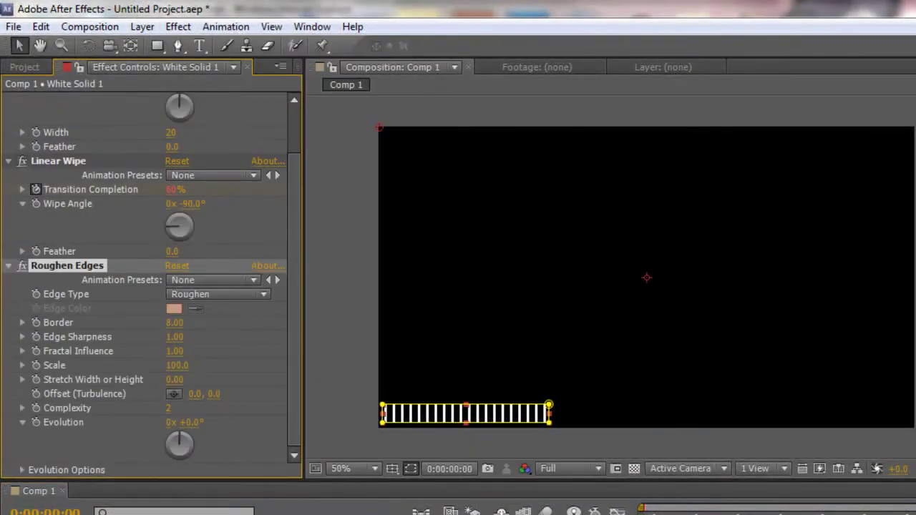
{"action": "left_click", "coordinate": [913, 349]}
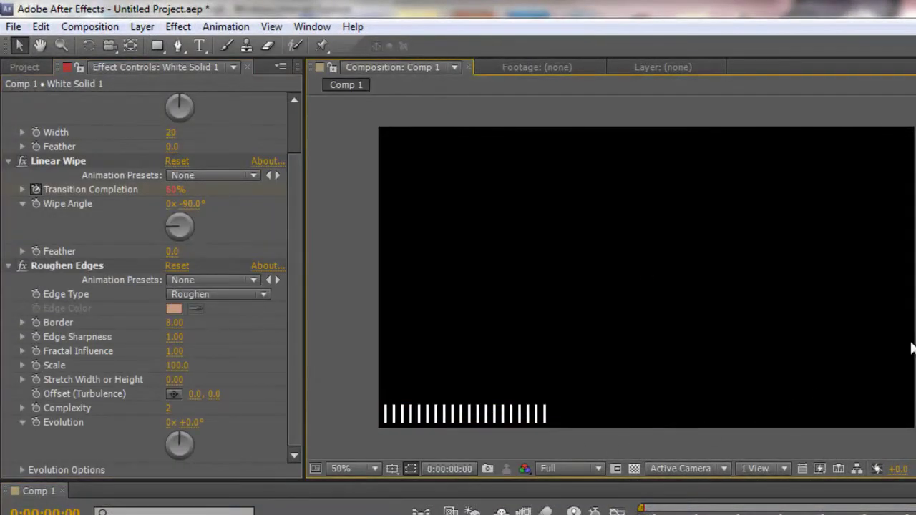
Set the Roughen Edges border to 4 on the bar, and collapse the effect's settings.
{"action": "left_click", "coordinate": [49, 264]}
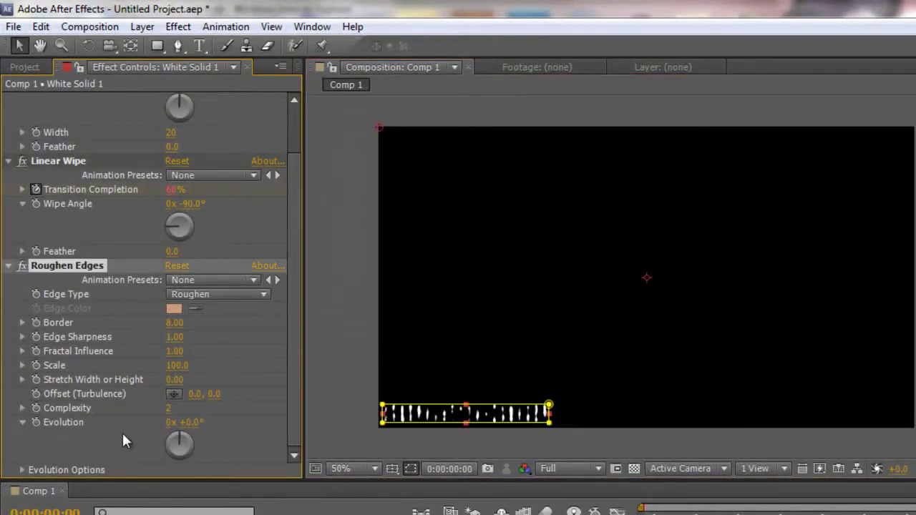
{"action": "left_click", "coordinate": [176, 324]}
{"action": "type", "text": "4"}
{"action": "left_click", "coordinate": [257, 329]}
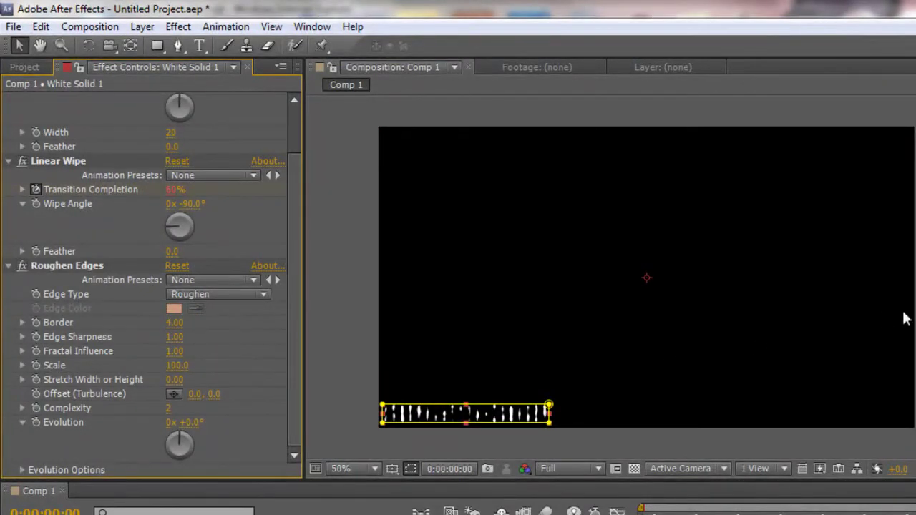
{"action": "left_click", "coordinate": [494, 322]}
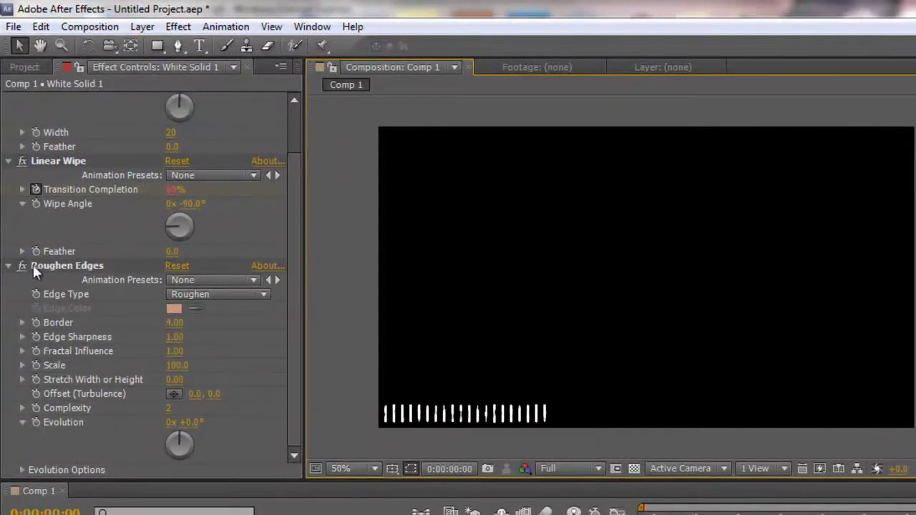
{"action": "left_click", "coordinate": [9, 266]}
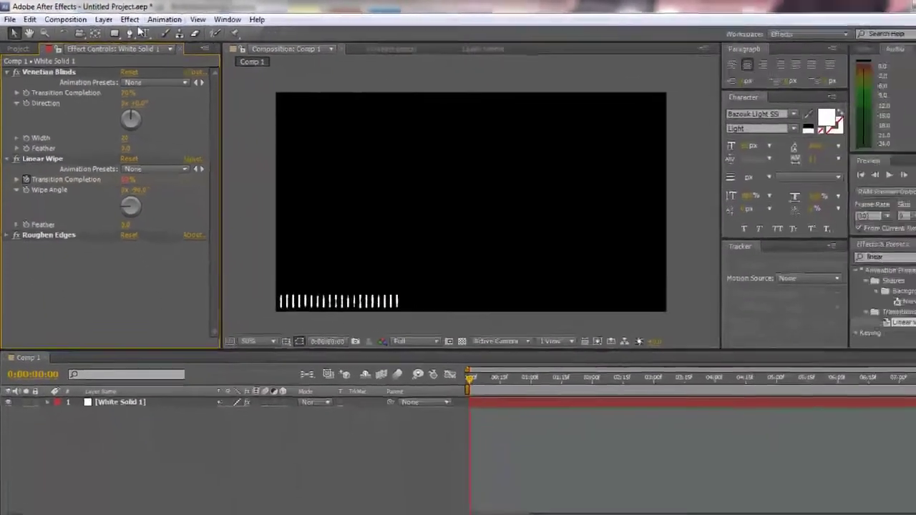
Set the opacity of the bar's white solid to 75%, and collapse the layer.
{"action": "left_click", "coordinate": [124, 402]}
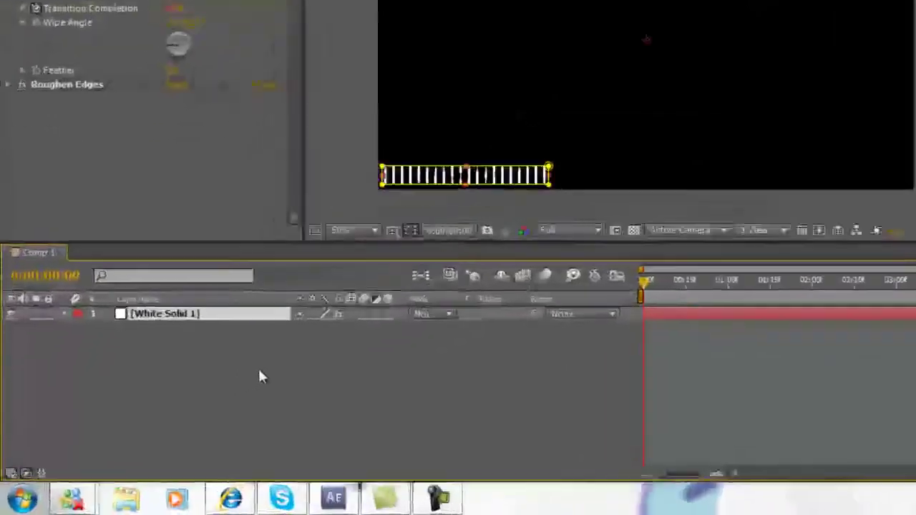
{"action": "key", "text": "t"}
{"action": "left_click", "coordinate": [212, 387]}
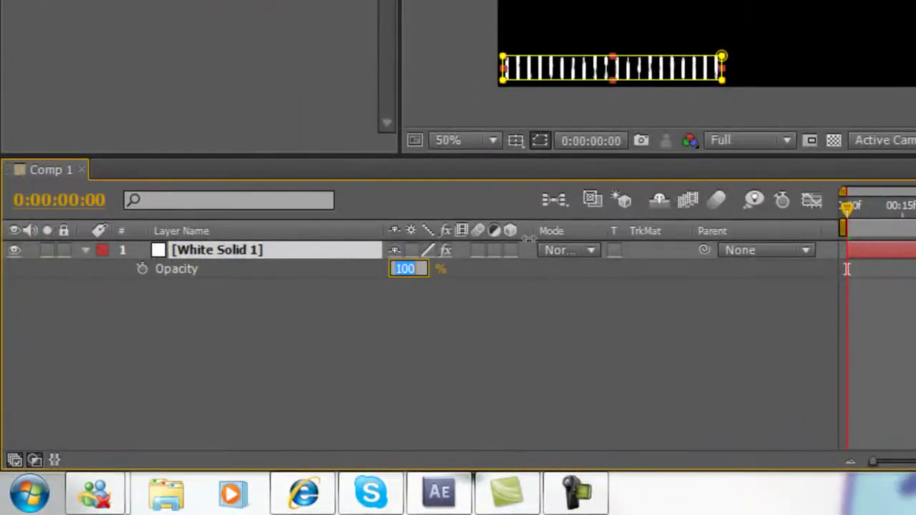
{"action": "type", "text": "75"}
{"action": "left_click", "coordinate": [468, 58]}
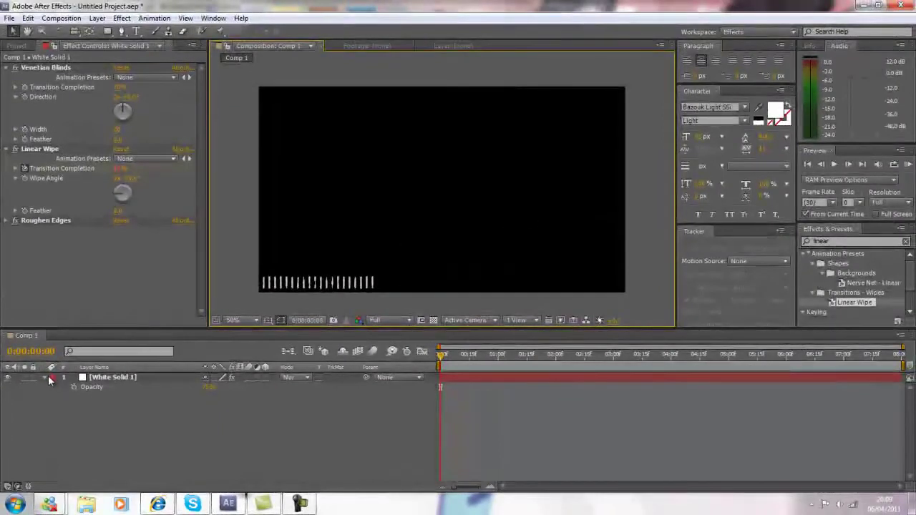
{"action": "left_click", "coordinate": [44, 375]}
{"action": "left_click", "coordinate": [43, 376]}
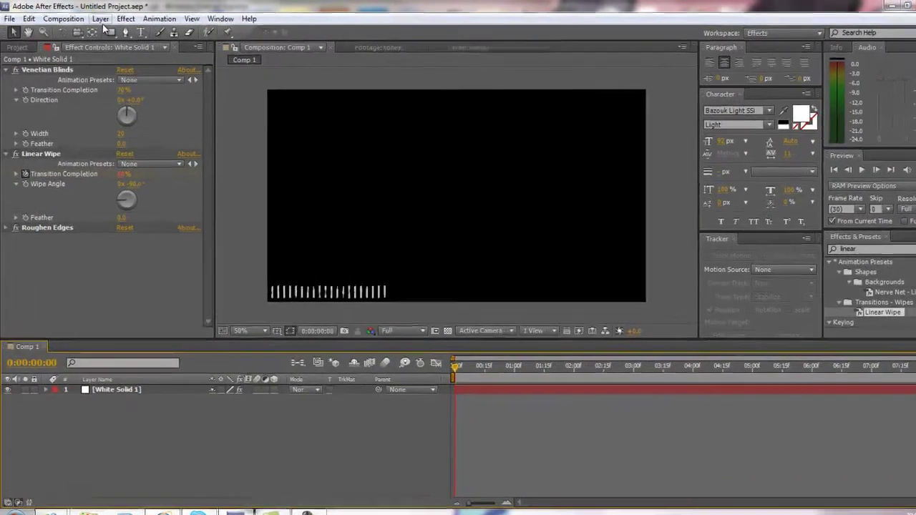
Create a second white solid at the composition size of 1280 x 720 px.
{"action": "left_click", "coordinate": [96, 18]}
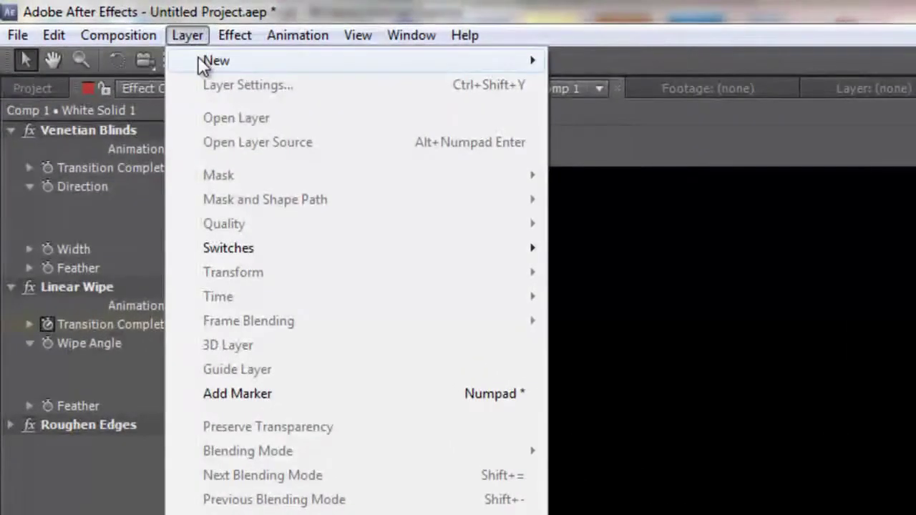
{"action": "mouse_move", "coordinate": [203, 63]}
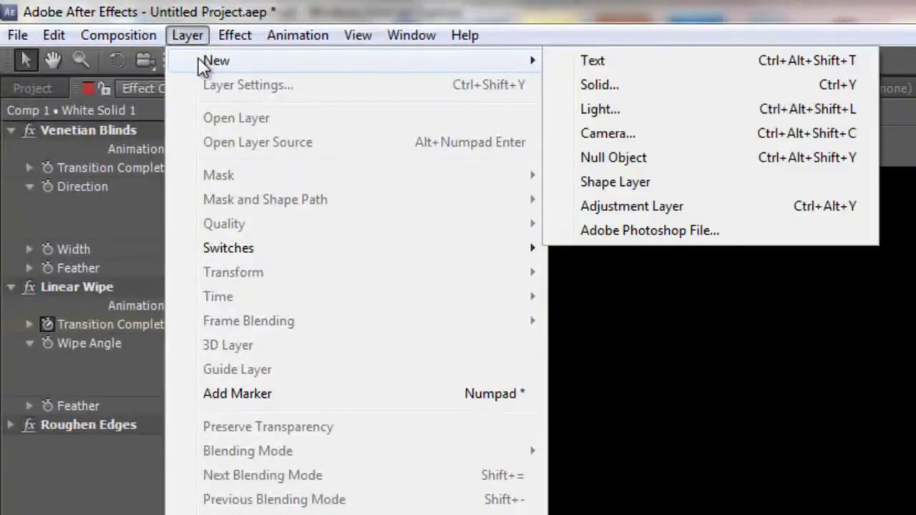
{"action": "left_click", "coordinate": [608, 83]}
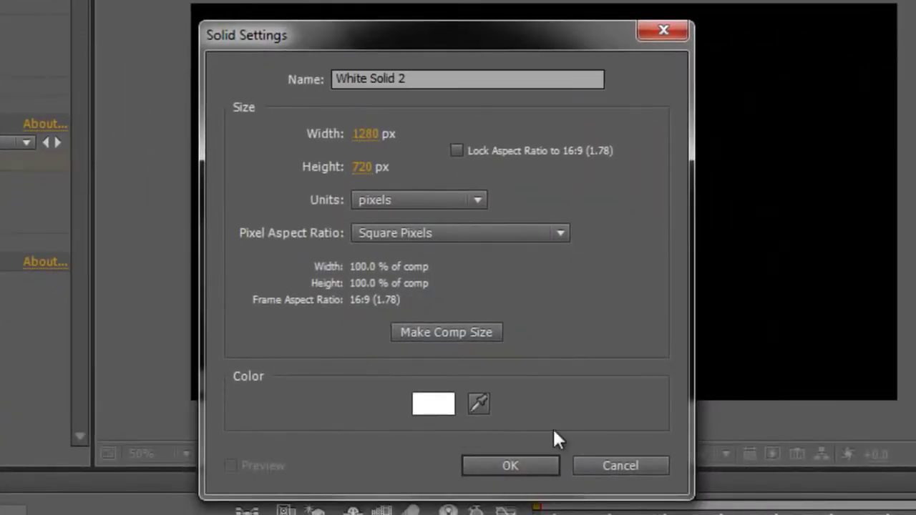
{"action": "left_click", "coordinate": [528, 466]}
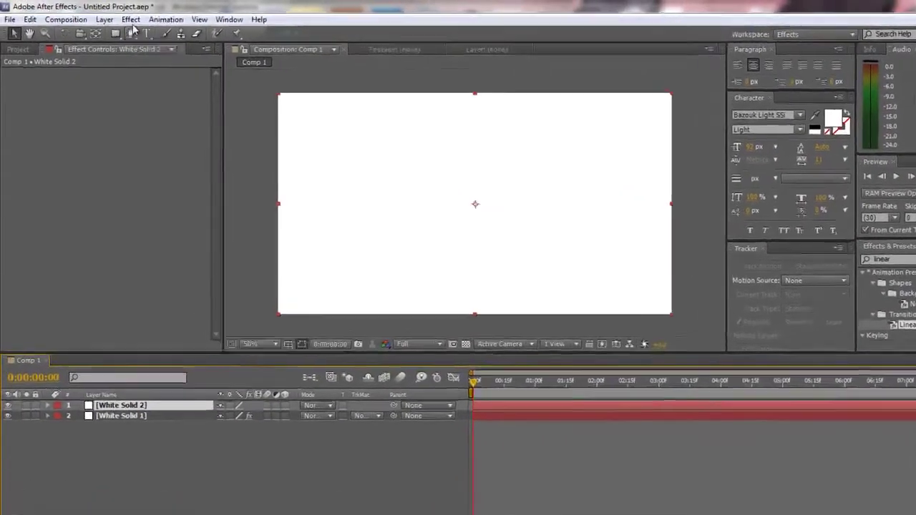
Try the Numbers effect on the second white solid with the Tekton Pro font in Bold Condensed, and delete the effect.
{"action": "left_click", "coordinate": [122, 18]}
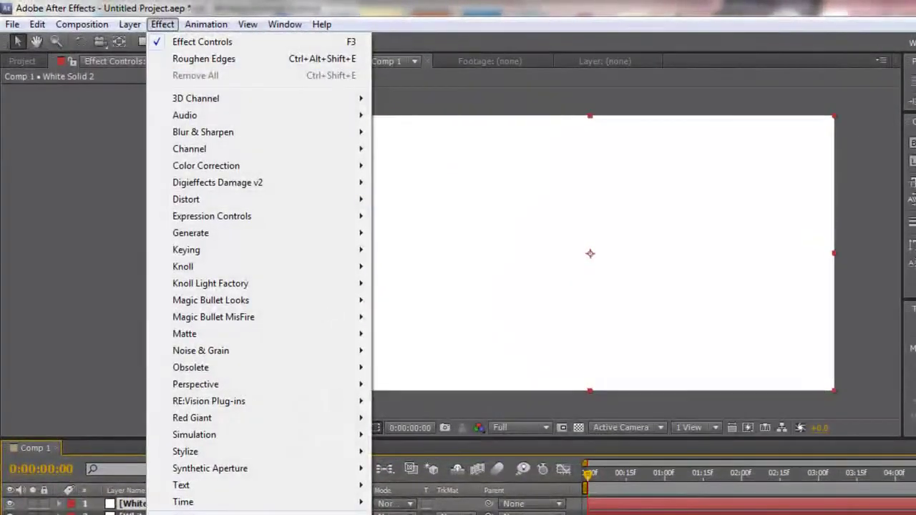
{"action": "mouse_move", "coordinate": [205, 487]}
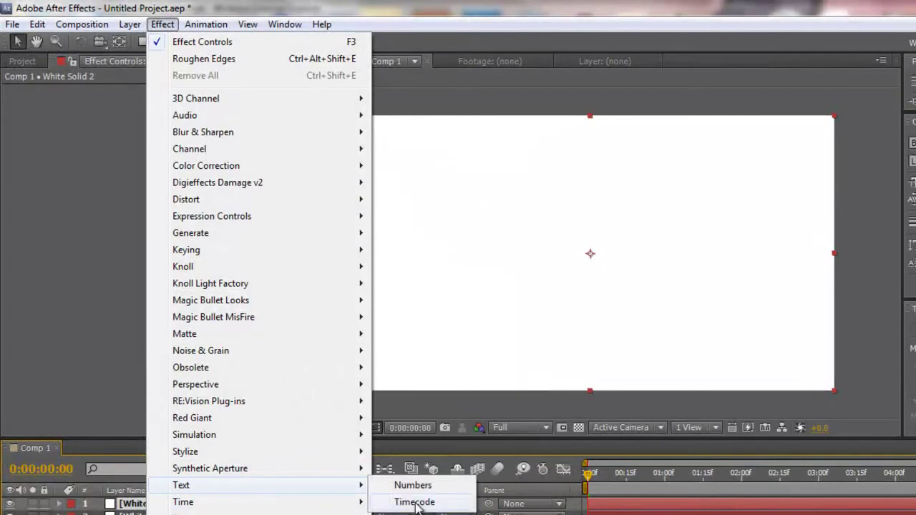
{"action": "left_click", "coordinate": [416, 486]}
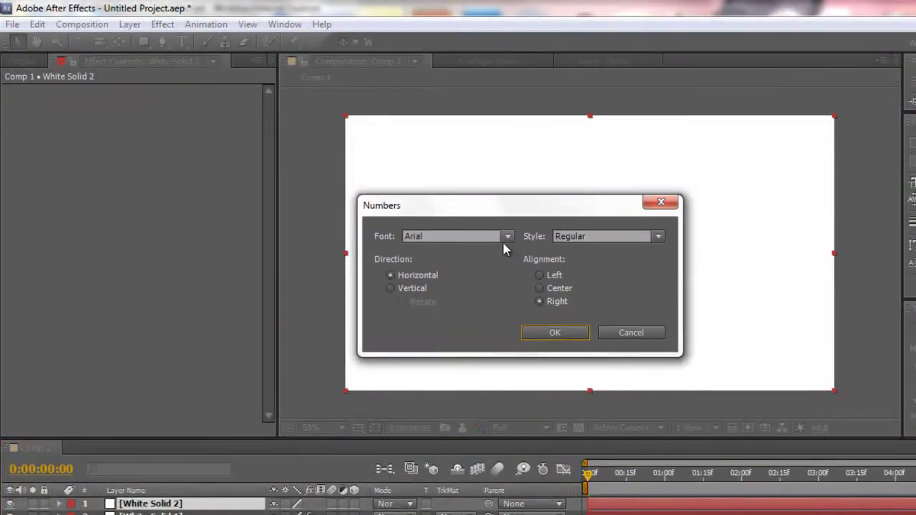
{"action": "left_click", "coordinate": [506, 237]}
{"action": "scroll", "coordinate": [489, 308], "scroll_direction": "down", "scroll_amount": 14}
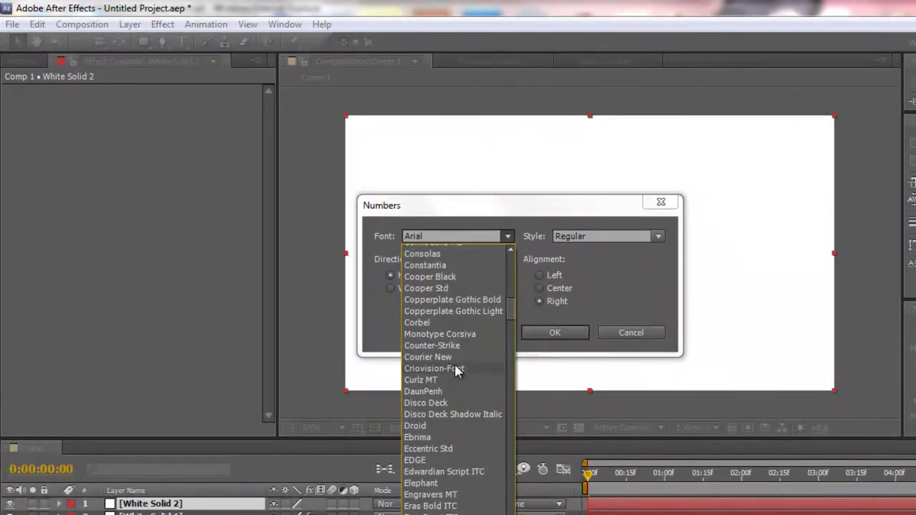
{"action": "scroll", "coordinate": [458, 371], "scroll_direction": "down", "scroll_amount": 13}
{"action": "scroll", "coordinate": [433, 398], "scroll_direction": "down", "scroll_amount": 14}
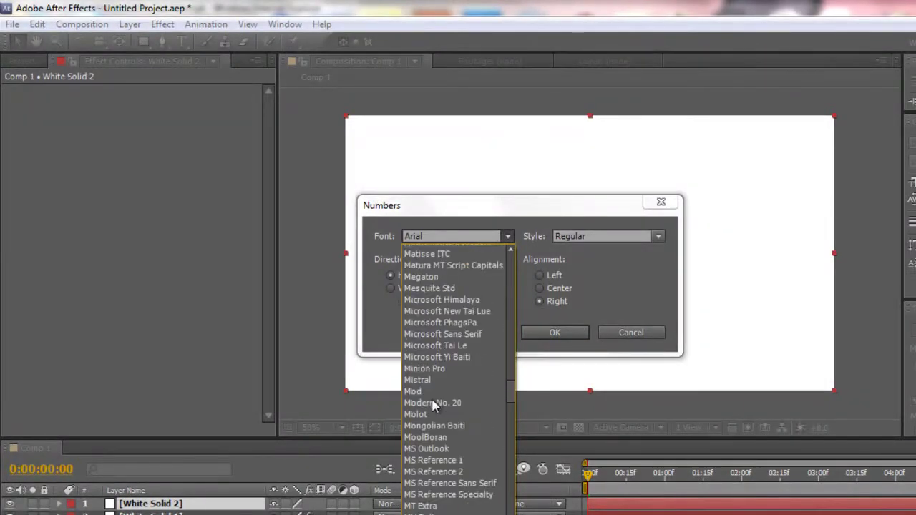
{"action": "scroll", "coordinate": [435, 408], "scroll_direction": "down", "scroll_amount": 10}
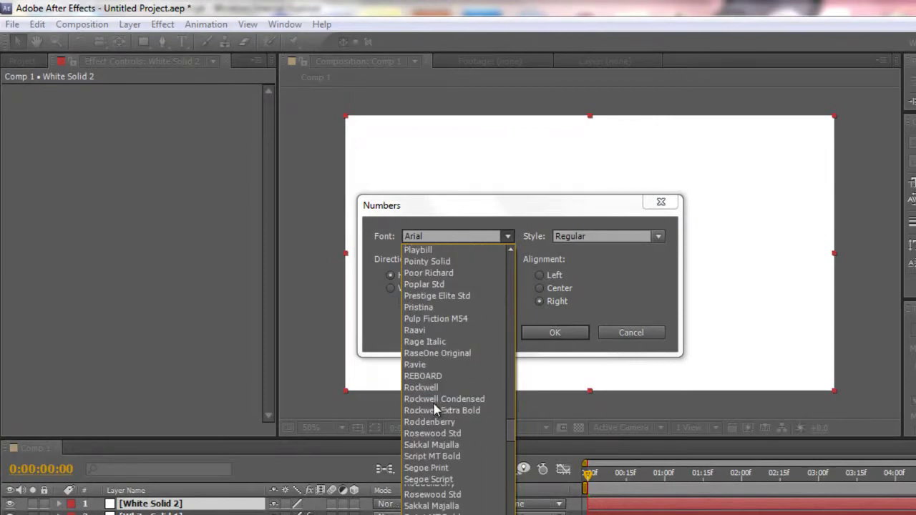
{"action": "scroll", "coordinate": [445, 418], "scroll_direction": "down", "scroll_amount": 5}
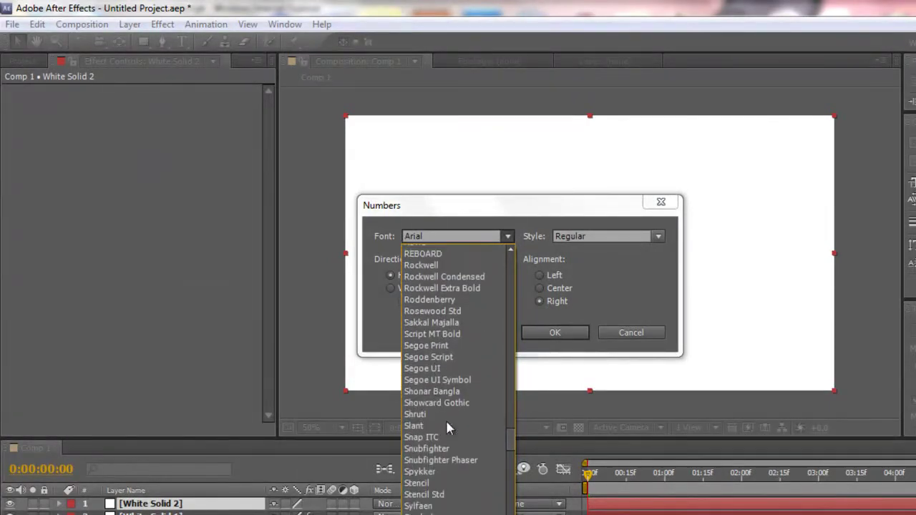
{"action": "left_click", "coordinate": [478, 508]}
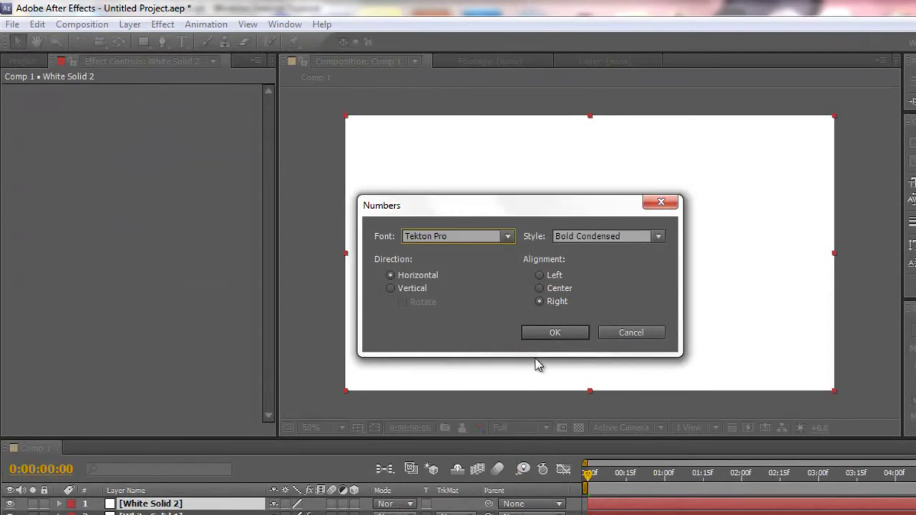
{"action": "left_click", "coordinate": [552, 334]}
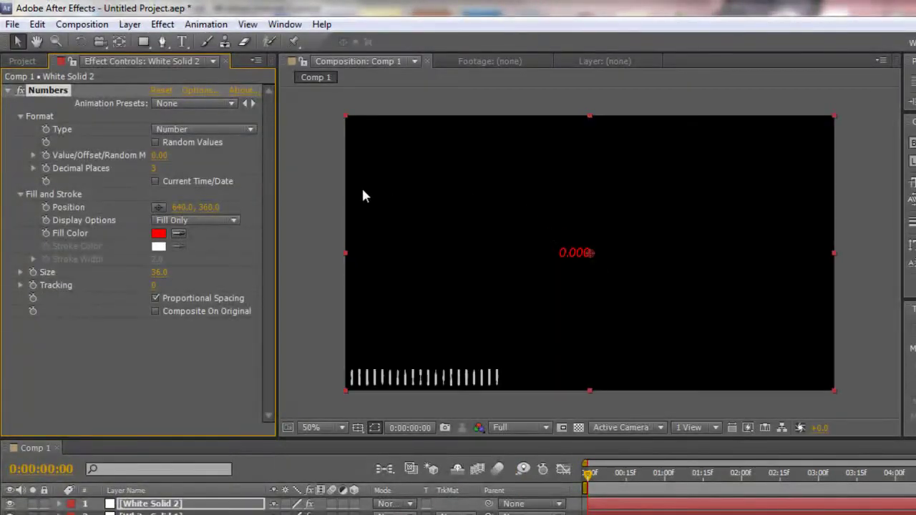
{"action": "key", "text": "Delete"}
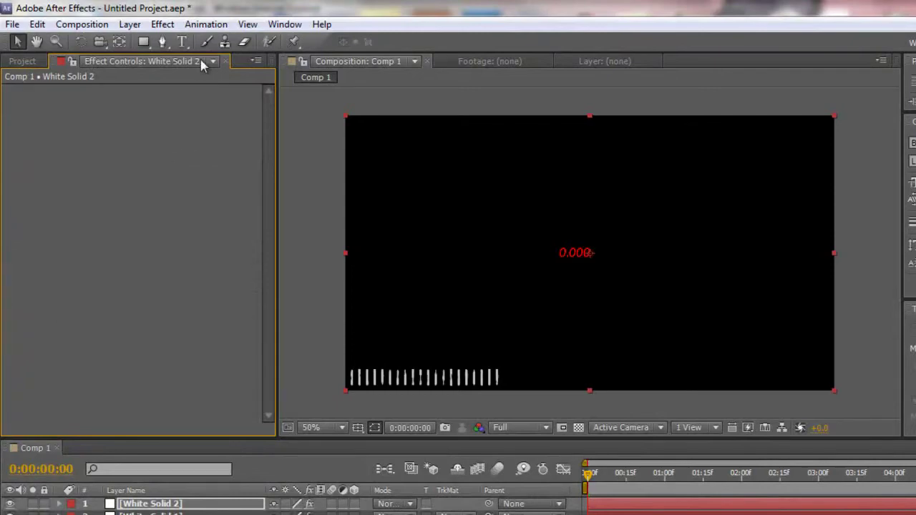
Apply the Numbers effect to the second white solid using the Impact font.
{"action": "left_click", "coordinate": [163, 23]}
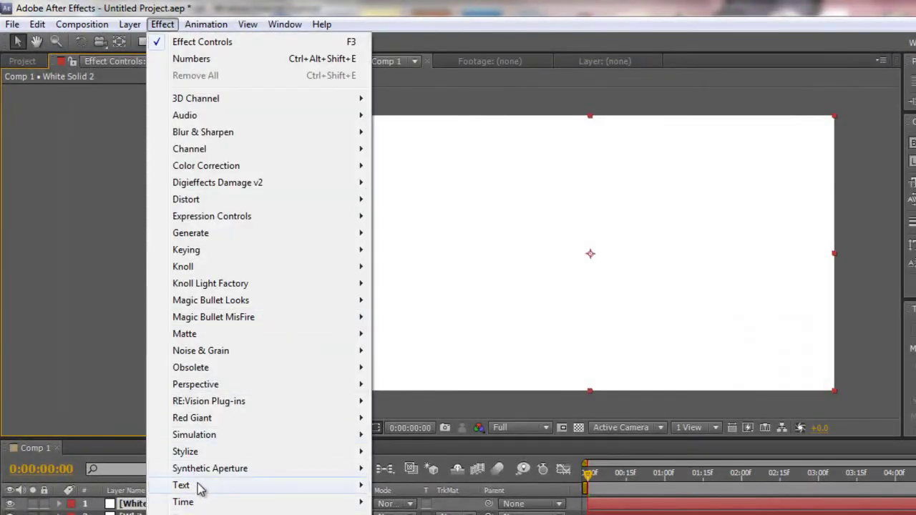
{"action": "mouse_move", "coordinate": [199, 487]}
{"action": "left_click", "coordinate": [415, 486]}
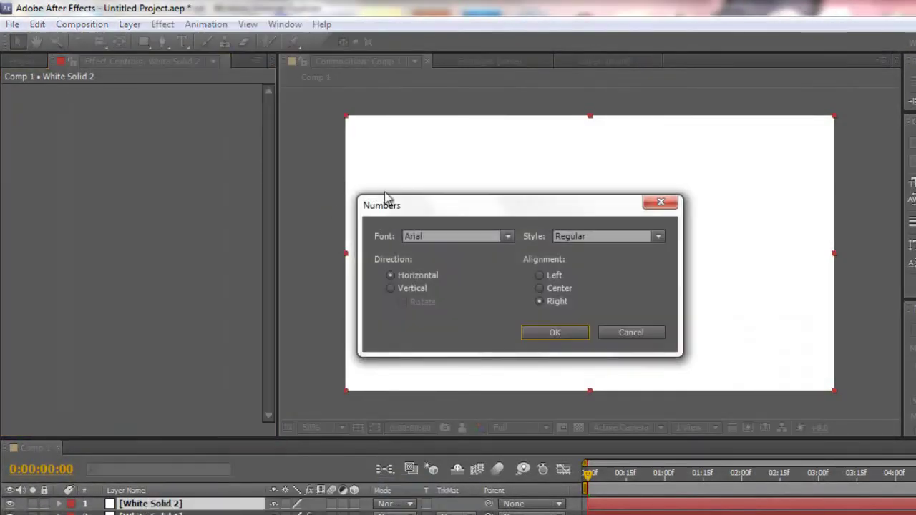
{"action": "left_click", "coordinate": [508, 236]}
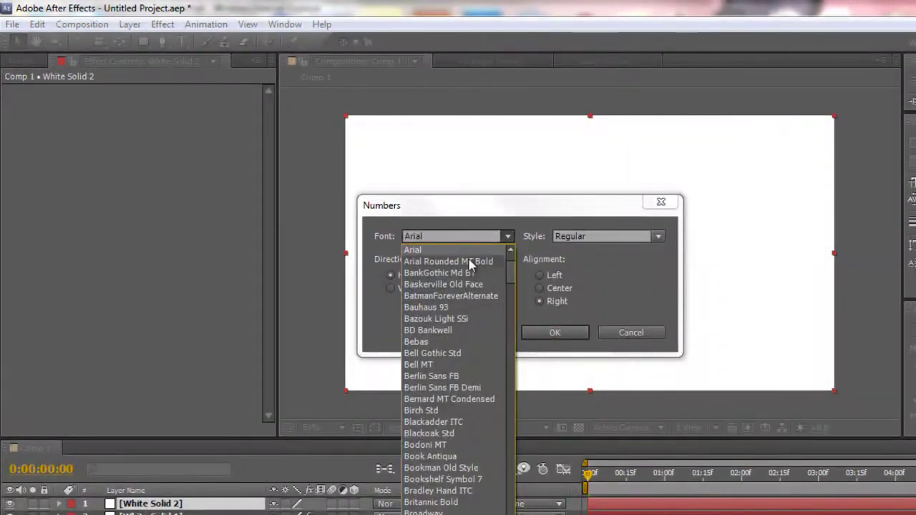
{"action": "left_click", "coordinate": [449, 237]}
{"action": "left_click_drag", "start_coordinate": [444, 242], "coordinate": [374, 241]}
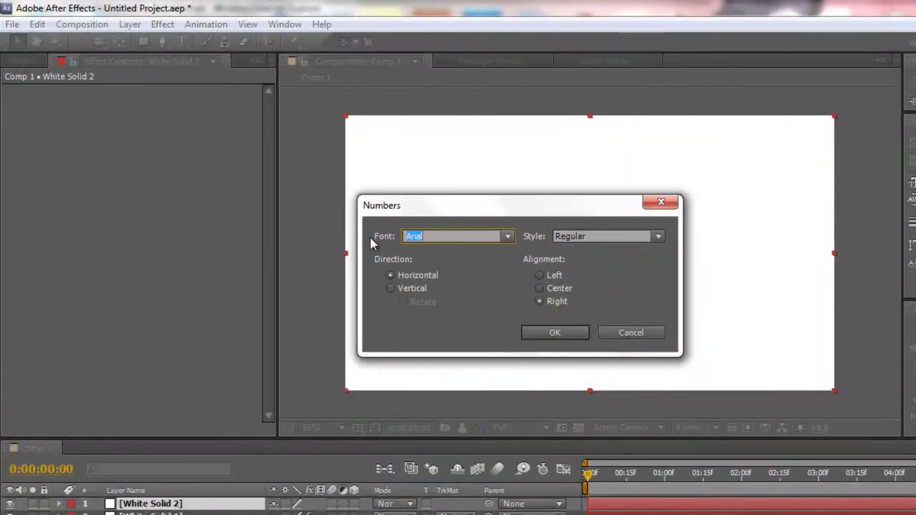
{"action": "type", "text": "Impact"}
{"action": "left_click", "coordinate": [556, 333]}
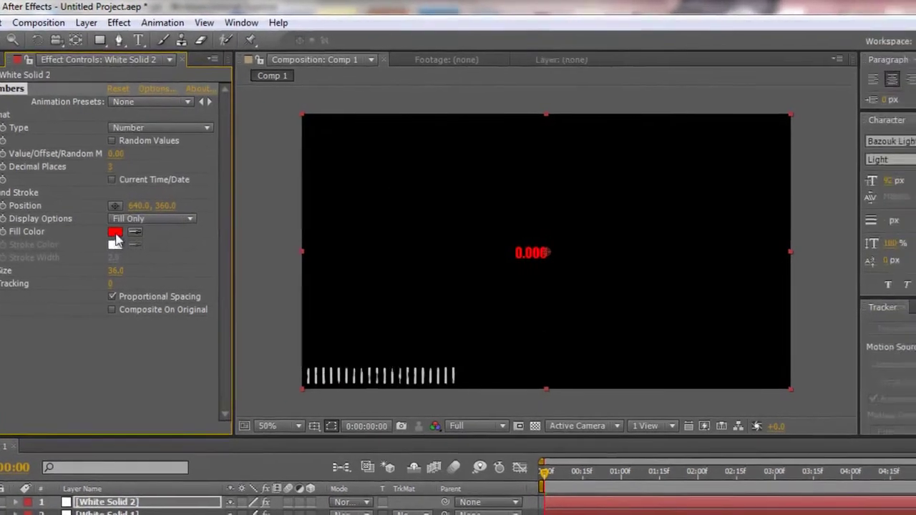
Change the number's fill color to white and move the number just above the start of the segmented bar.
{"action": "left_click", "coordinate": [159, 234]}
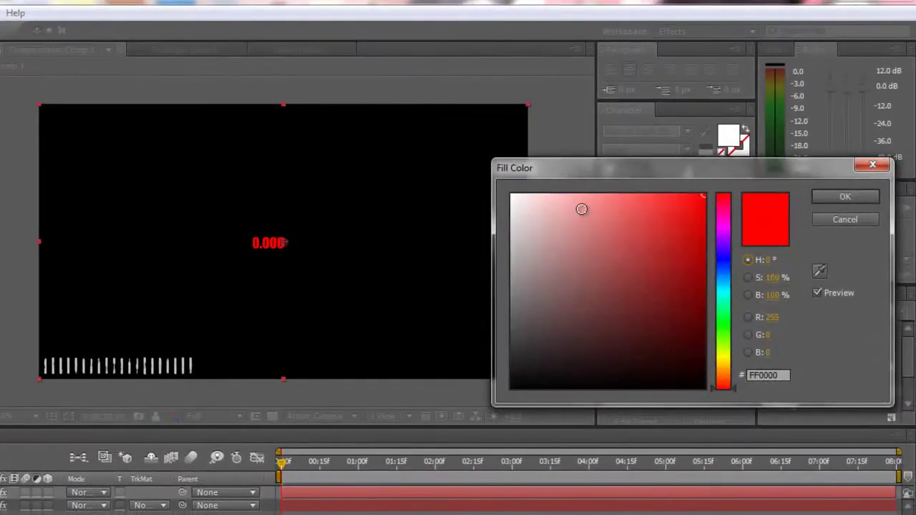
{"action": "left_click", "coordinate": [859, 199]}
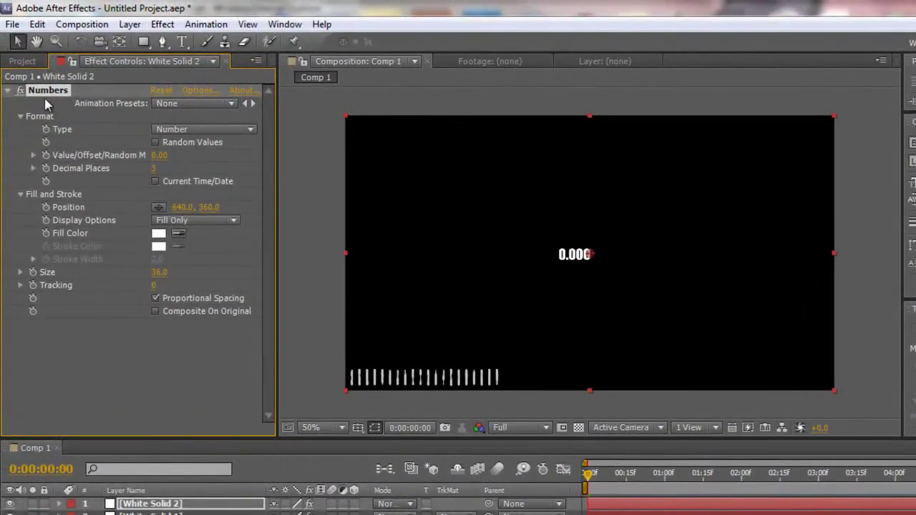
{"action": "left_click_drag", "start_coordinate": [587, 258], "coordinate": [533, 281]}
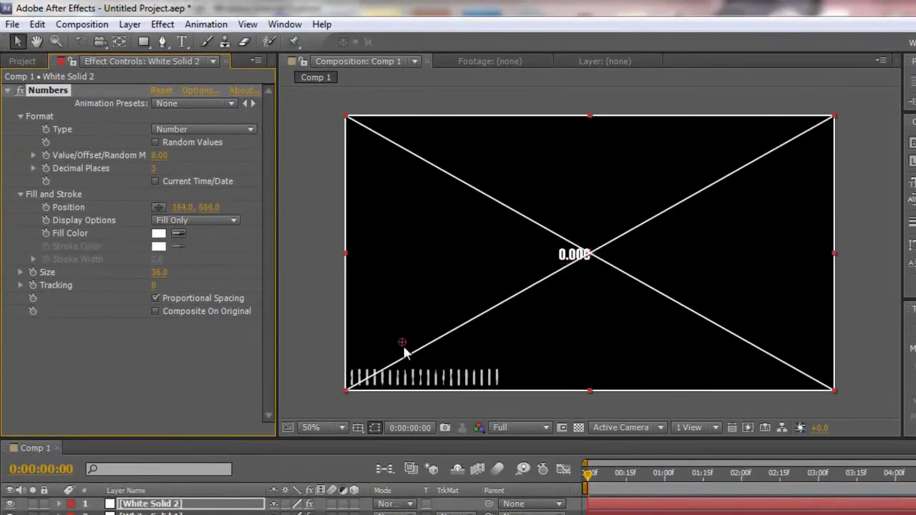
{"action": "left_click_drag", "start_coordinate": [404, 351], "coordinate": [384, 361]}
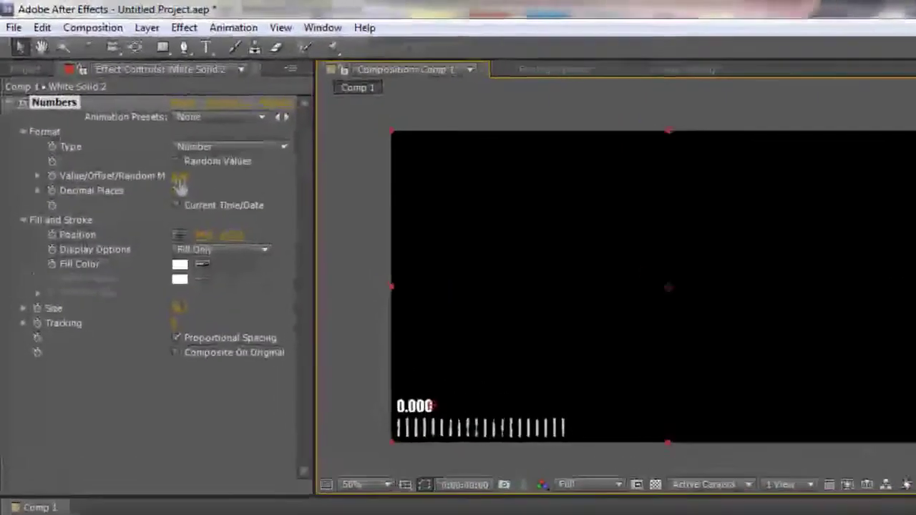
Set the Numbers value to 290 with random values enabled, and shift the number's position to about 136, 634.
{"action": "left_click_drag", "start_coordinate": [157, 159], "coordinate": [189, 168]}
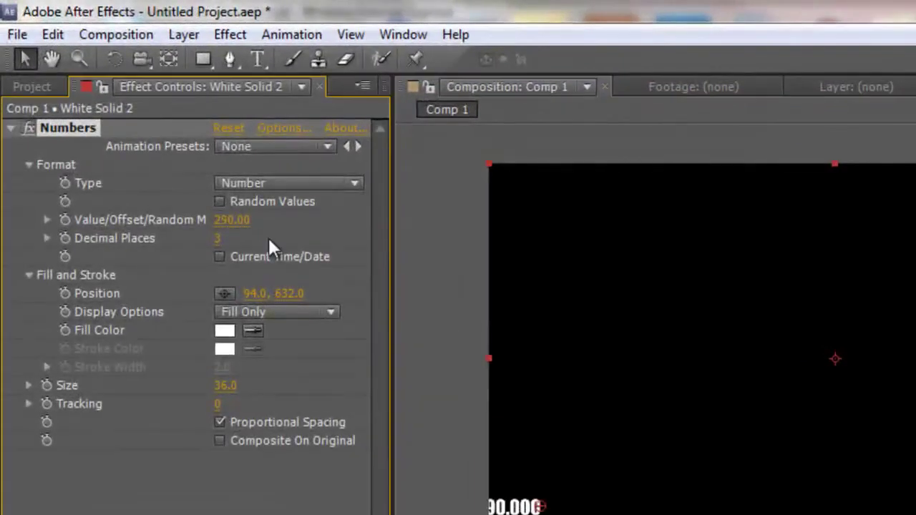
{"action": "left_click_drag", "start_coordinate": [542, 507], "coordinate": [563, 505]}
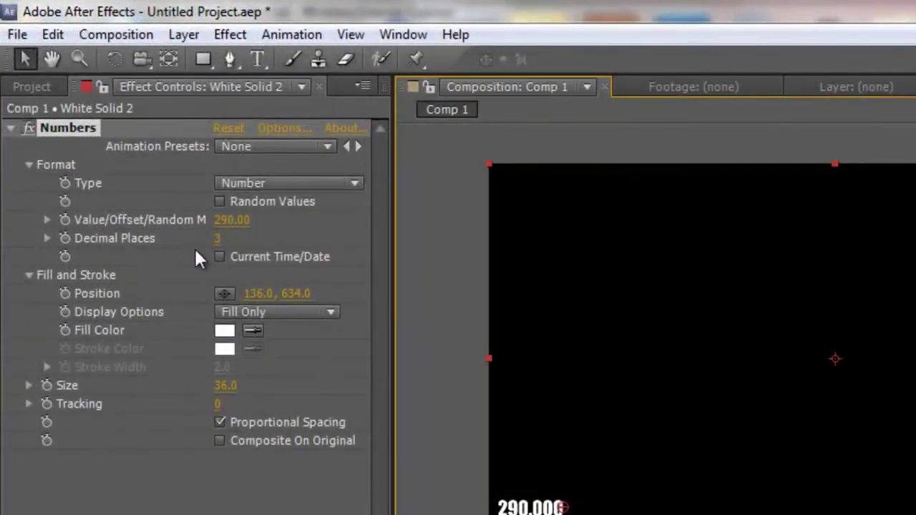
{"action": "left_click", "coordinate": [219, 202]}
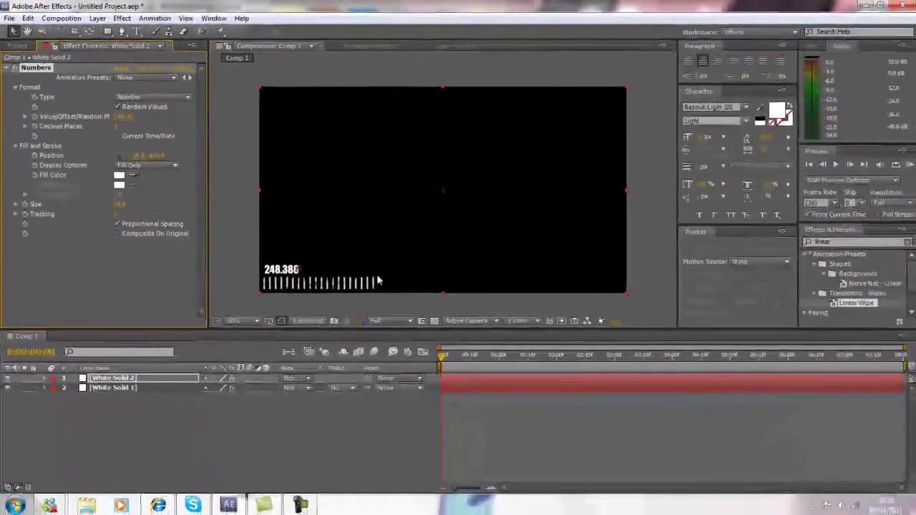
Preview the random number playing above the animated bar, and collapse the Numbers effect's settings.
{"action": "left_click", "coordinate": [907, 164]}
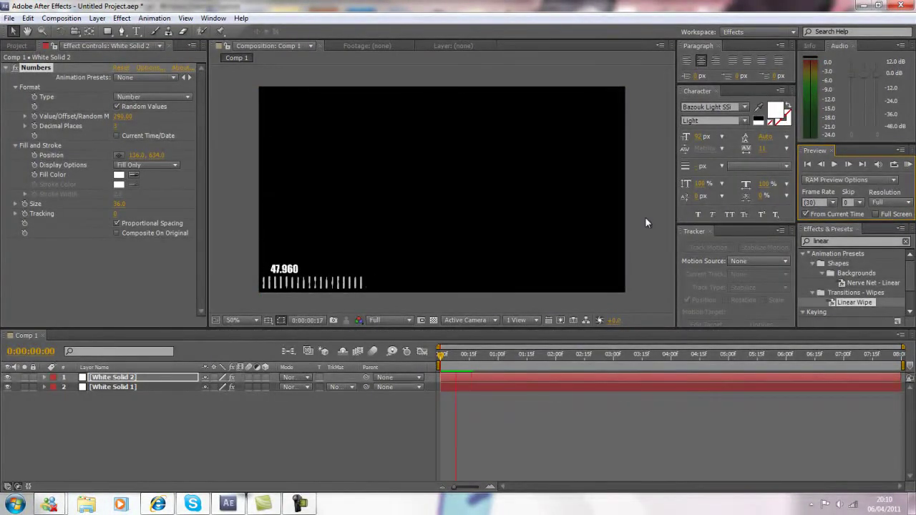
{"action": "left_click", "coordinate": [302, 296]}
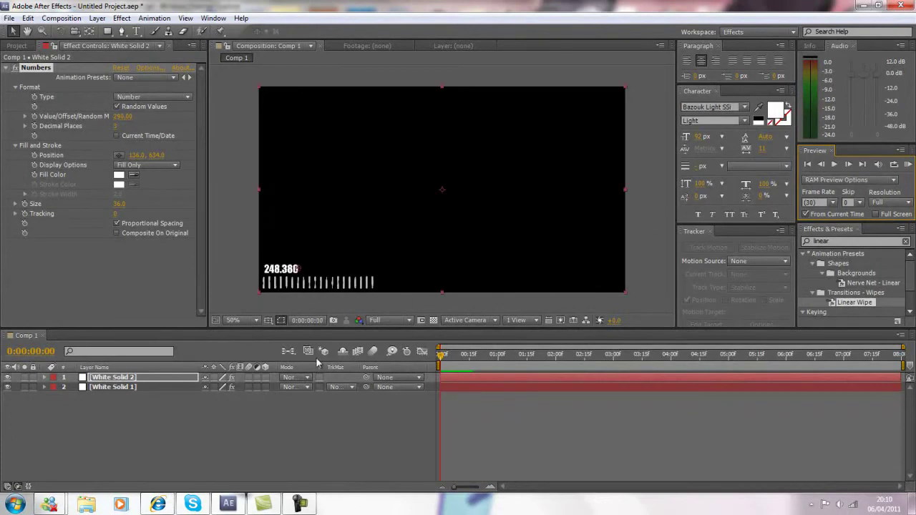
{"action": "left_click", "coordinate": [6, 67]}
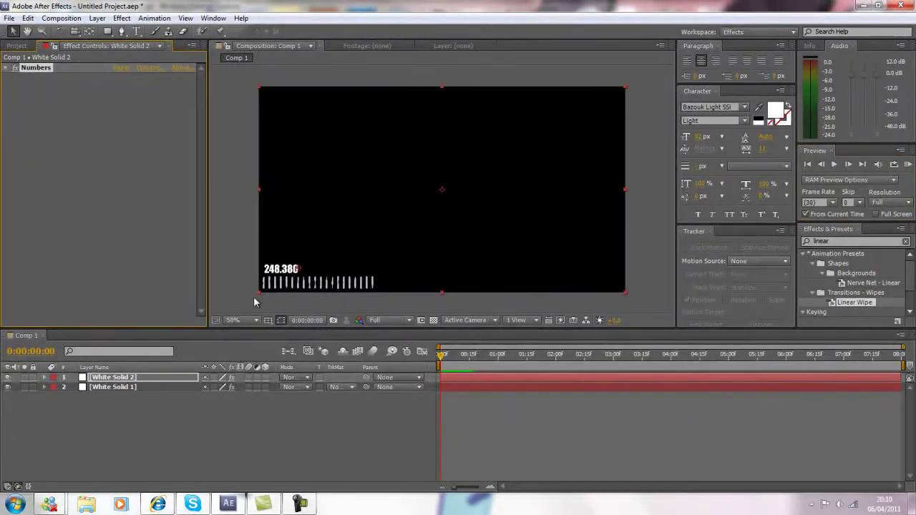
Add the Roughen Edges effect to the number's solid with a border of 2.
{"action": "left_click", "coordinate": [122, 18]}
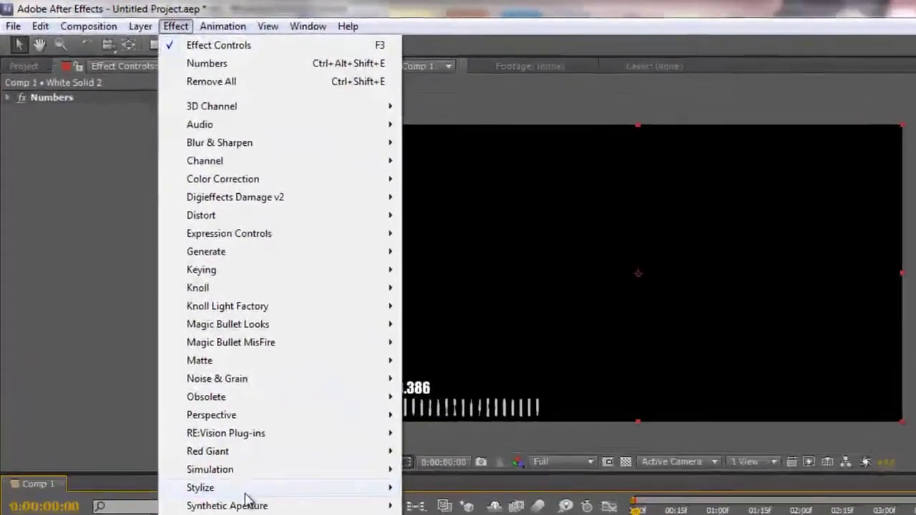
{"action": "mouse_move", "coordinate": [364, 487]}
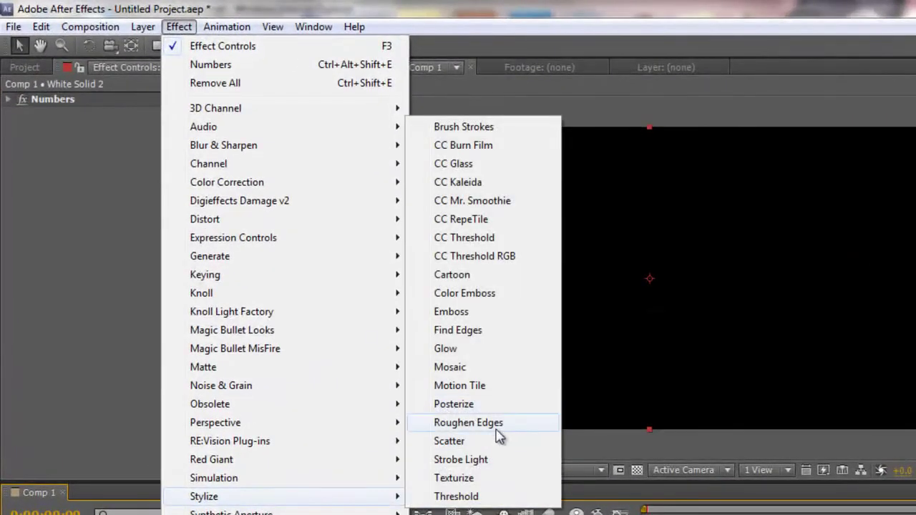
{"action": "left_click", "coordinate": [437, 422]}
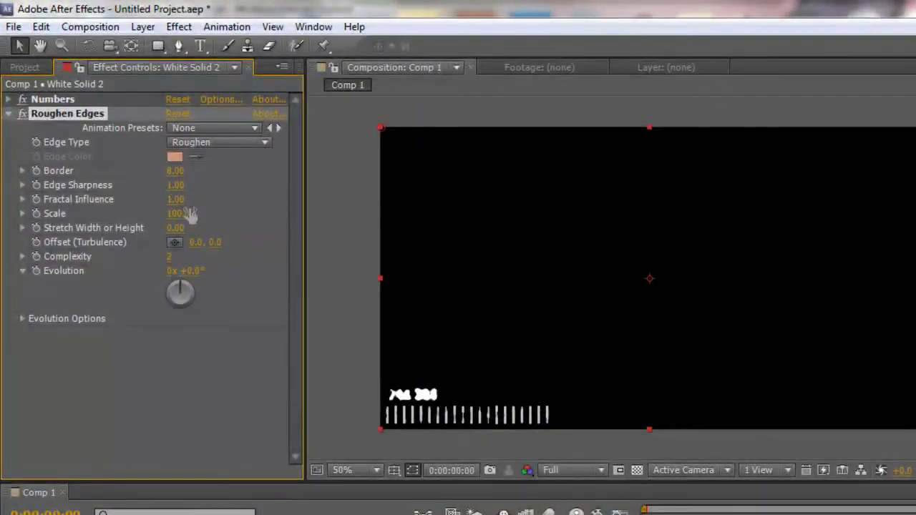
{"action": "left_click", "coordinate": [175, 172]}
{"action": "type", "text": "3"}
{"action": "key", "text": "Return"}
{"action": "left_click", "coordinate": [176, 172]}
{"action": "type", "text": "2"}
{"action": "key", "text": "Return"}
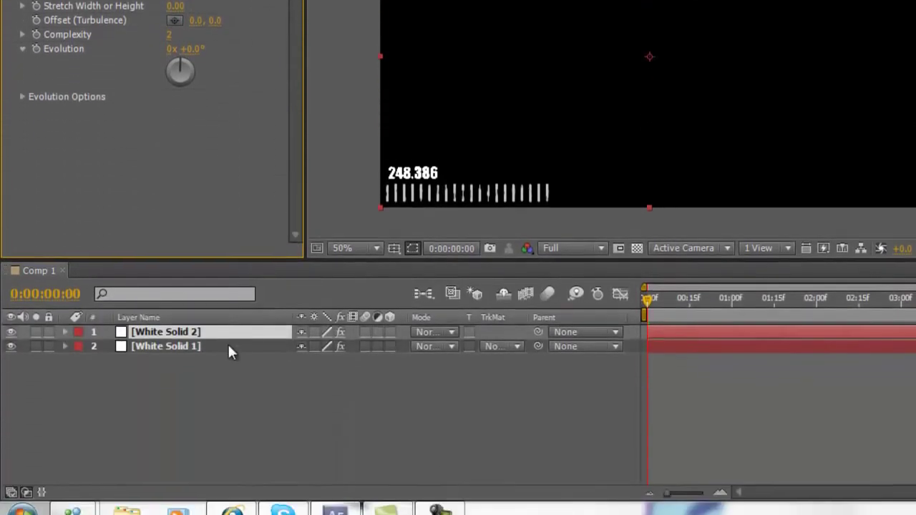
Set the opacity of the number's solid to 75%.
{"action": "key", "text": "t"}
{"action": "left_click", "coordinate": [309, 328]}
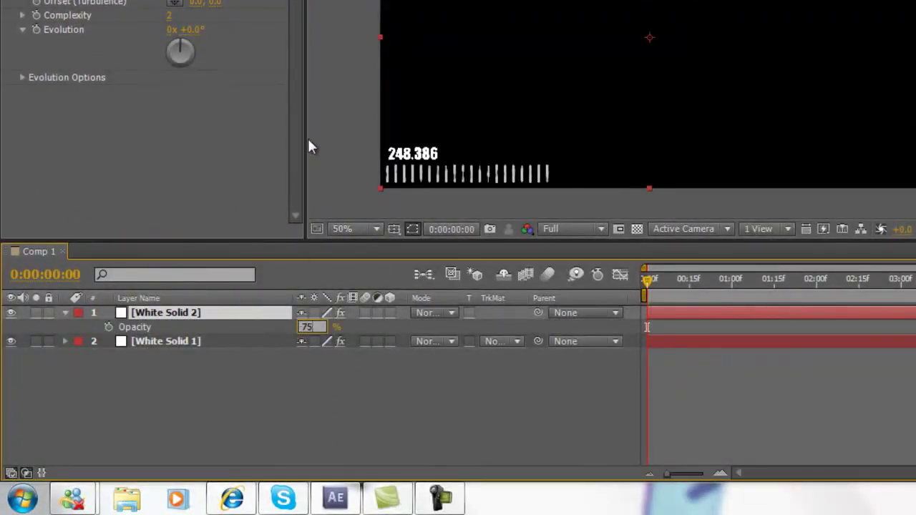
{"action": "left_click", "coordinate": [633, 134]}
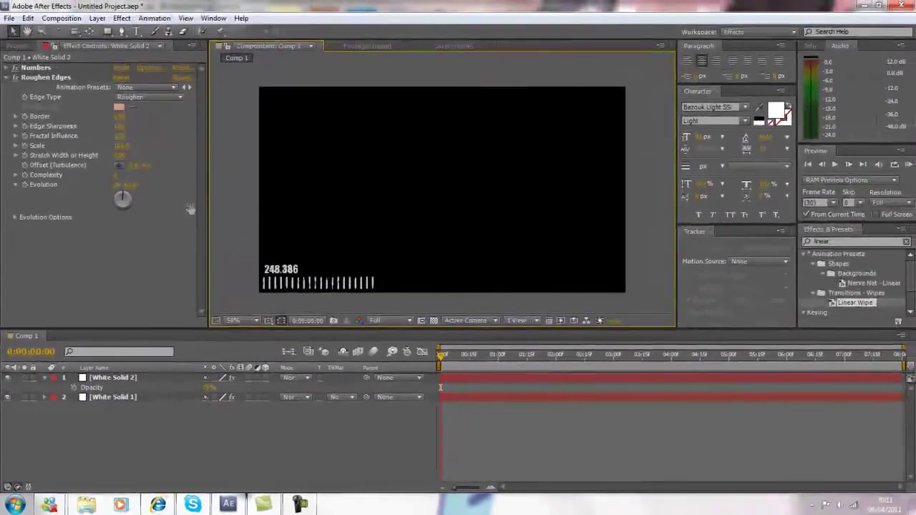
{"action": "left_click", "coordinate": [133, 379]}
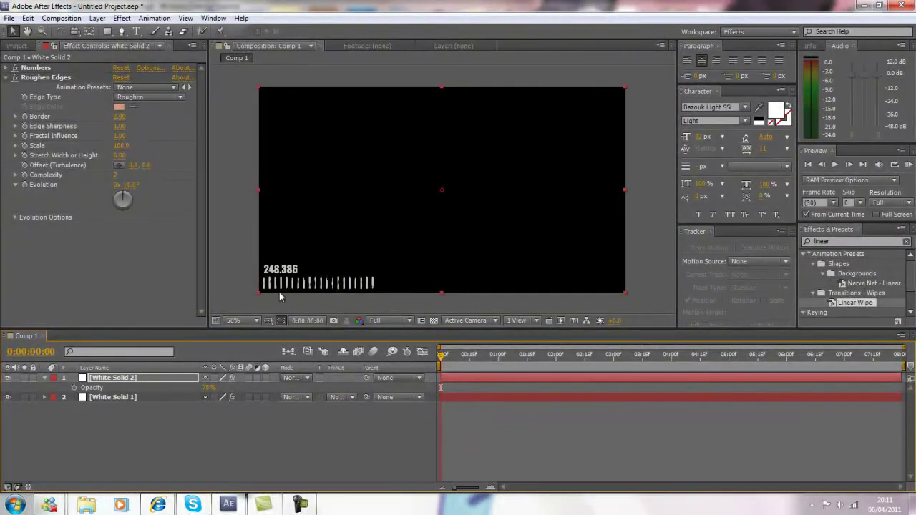
{"action": "left_click", "coordinate": [214, 261]}
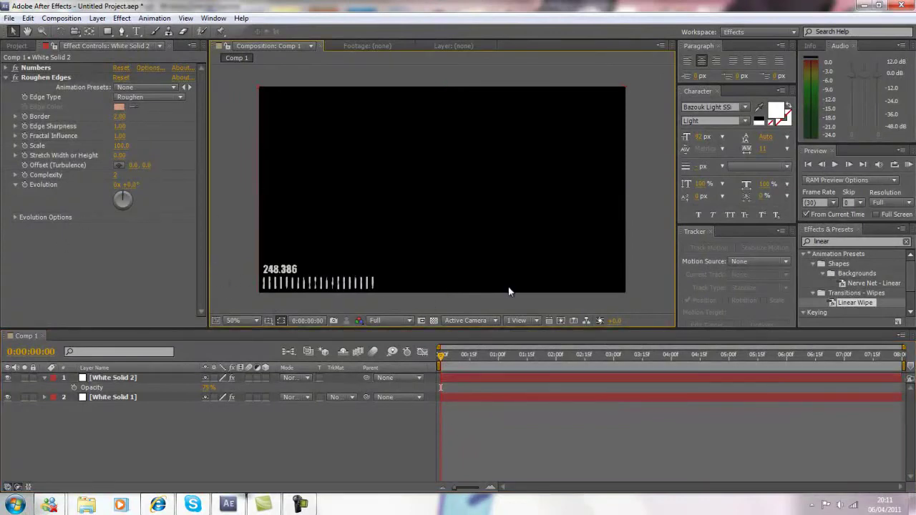
Duplicate the number's layer and move the copy directly above the original number.
{"action": "left_click", "coordinate": [161, 379]}
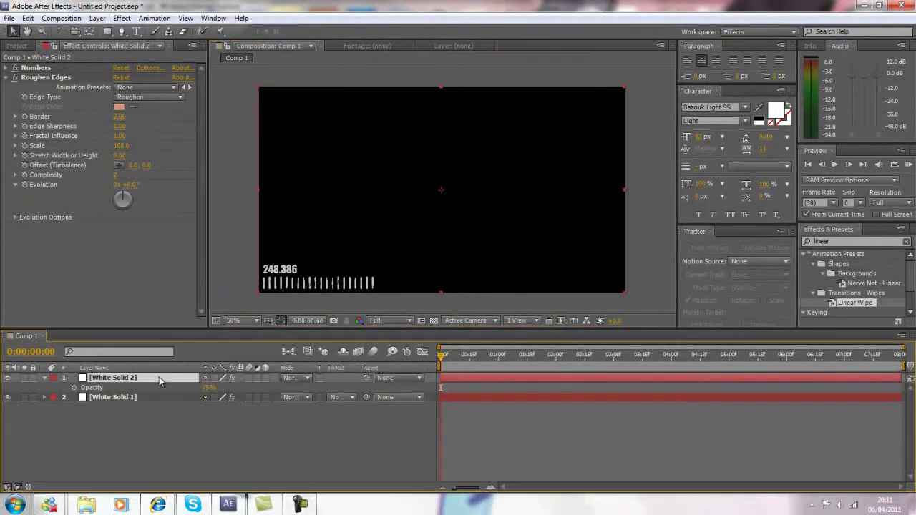
{"action": "key", "text": "ctrl+d"}
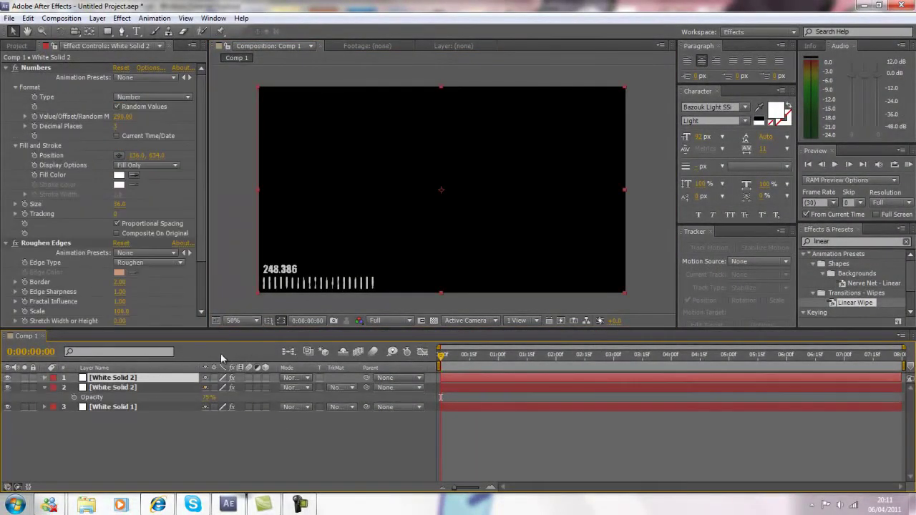
{"action": "mouse_move", "coordinate": [295, 266]}
{"action": "left_mouse_down"}
{"action": "mouse_move", "coordinate": [291, 251]}
{"action": "mouse_move", "coordinate": [286, 258]}
{"action": "left_mouse_up"}
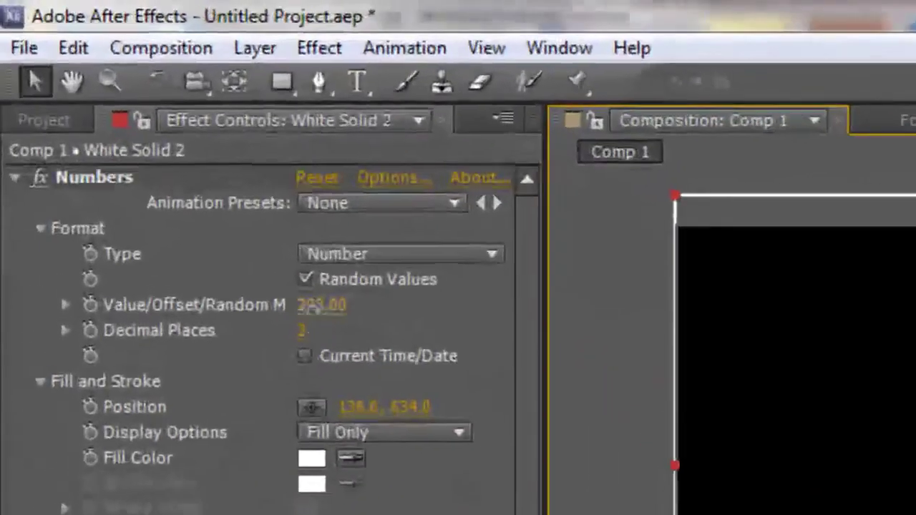
Set the Numbers value of the duplicated layer to 600, and collapse its Numbers and Roughen Edges settings.
{"action": "left_click_drag", "start_coordinate": [119, 117], "coordinate": [125, 117]}
{"action": "left_click_drag", "start_coordinate": [326, 308], "coordinate": [337, 309]}
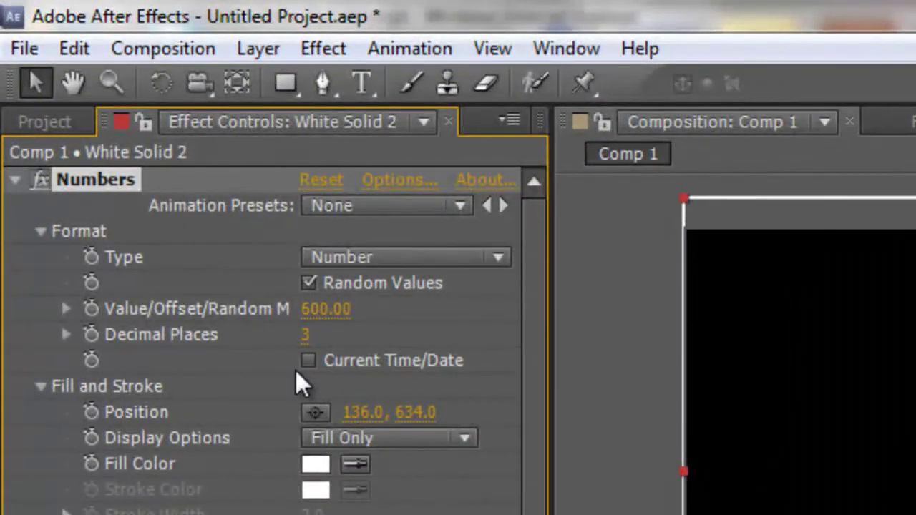
{"action": "left_click", "coordinate": [14, 180]}
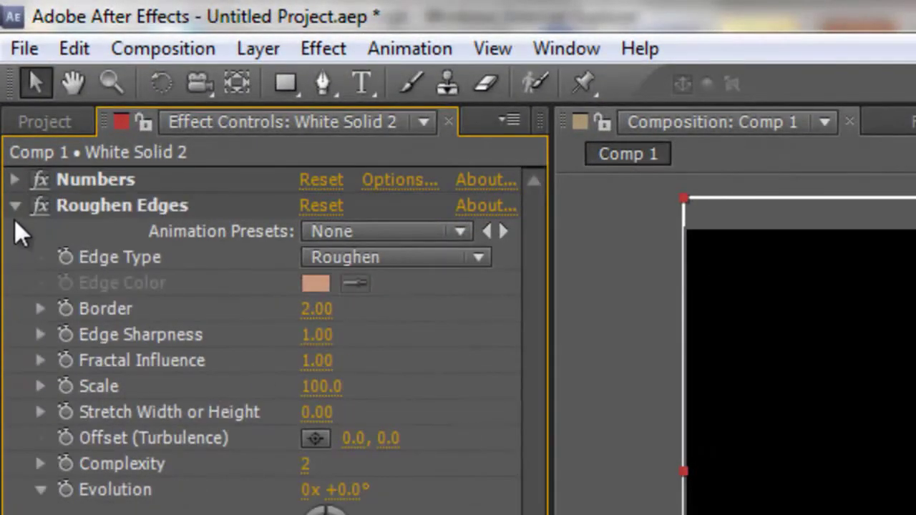
{"action": "left_click", "coordinate": [14, 204]}
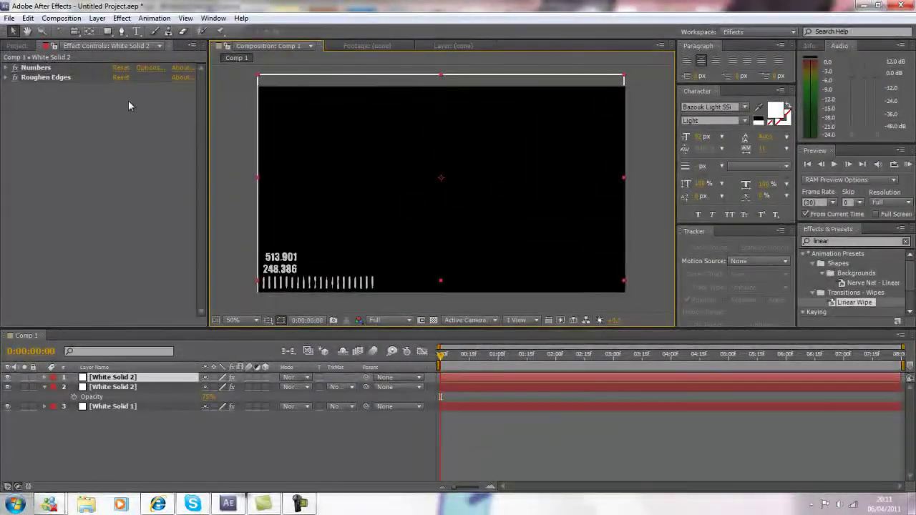
Scale the duplicated number down to under half size, place it just above the end of the larger number, and preview the animation.
{"action": "left_click_drag", "start_coordinate": [623, 75], "coordinate": [512, 138]}
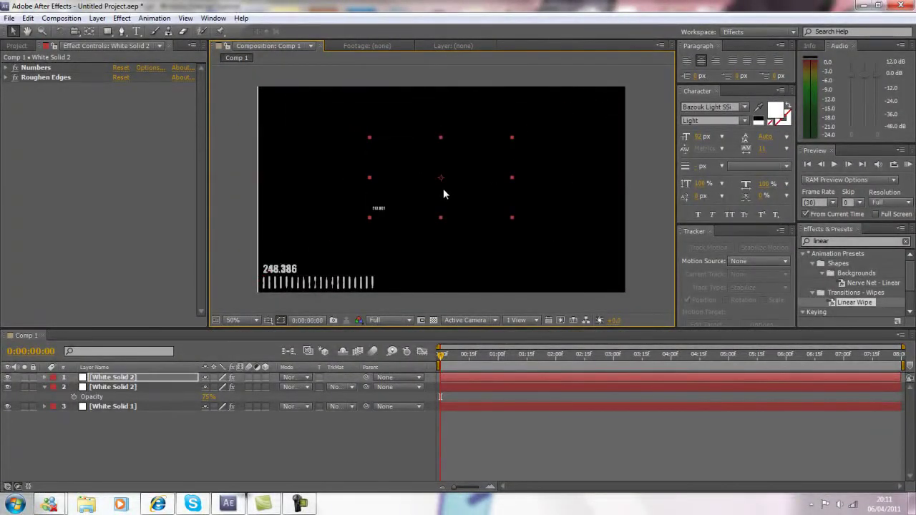
{"action": "left_click_drag", "start_coordinate": [422, 198], "coordinate": [308, 256]}
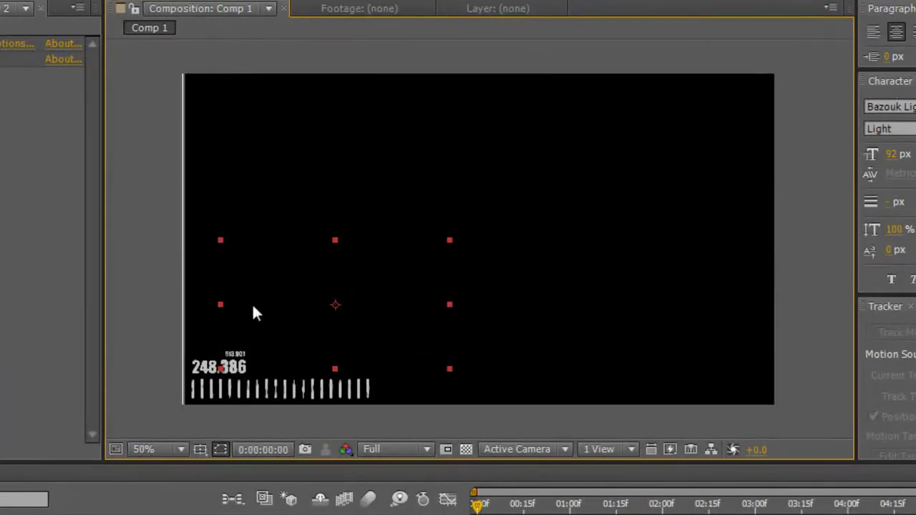
{"action": "left_click", "coordinate": [136, 369]}
{"action": "key", "text": "KP_0"}
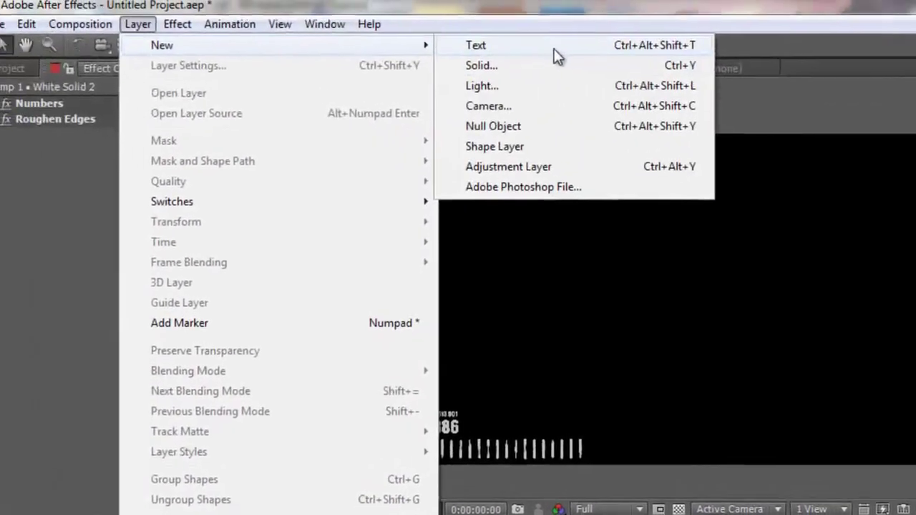
Create a new white solid and draw a closed Pen mask on it, shaped as a long thin horizontal bar in the frame's upper middle.
{"action": "key", "text": "Return"}
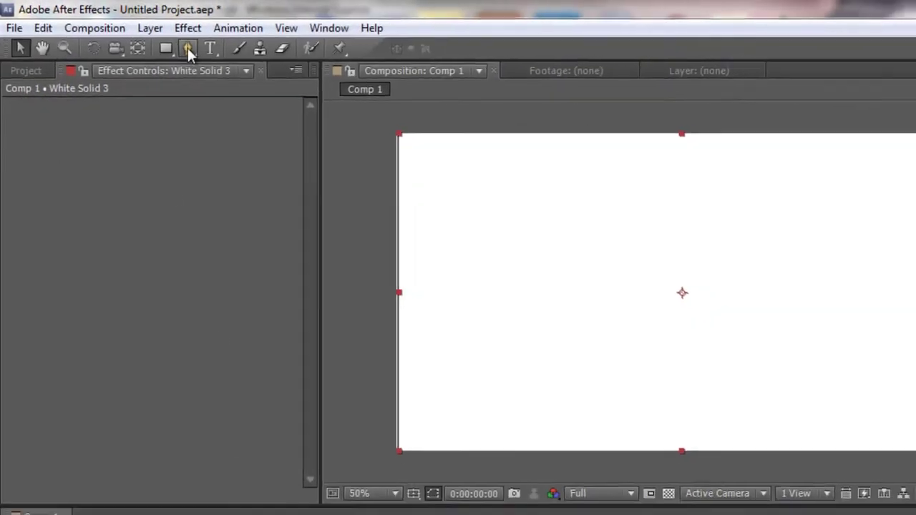
{"action": "left_click", "coordinate": [187, 45]}
{"action": "left_click", "coordinate": [518, 196]}
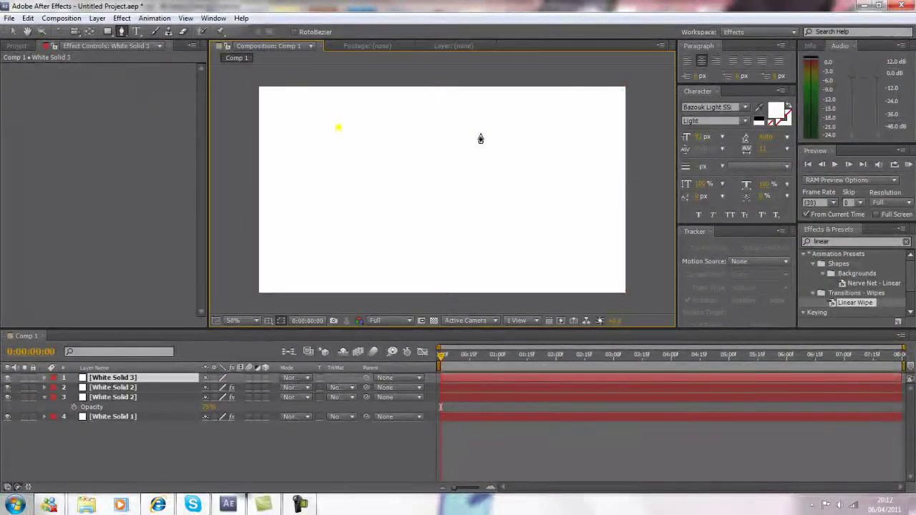
{"action": "left_click", "coordinate": [471, 127]}
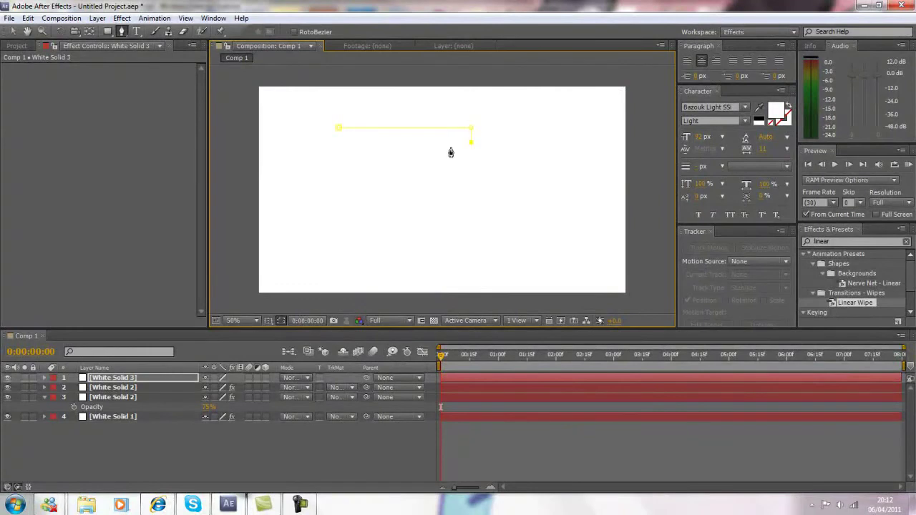
{"action": "left_click", "coordinate": [338, 141]}
{"action": "left_click", "coordinate": [340, 132]}
Shift the bar mask's lower-left corner point in line with the corner above it, and deselect the mask.
{"action": "left_click", "coordinate": [13, 31]}
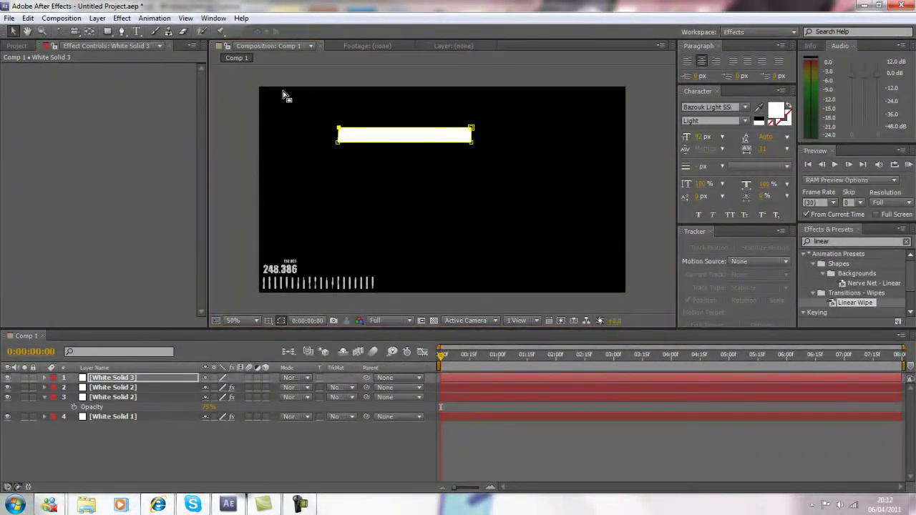
{"action": "left_click", "coordinate": [343, 147]}
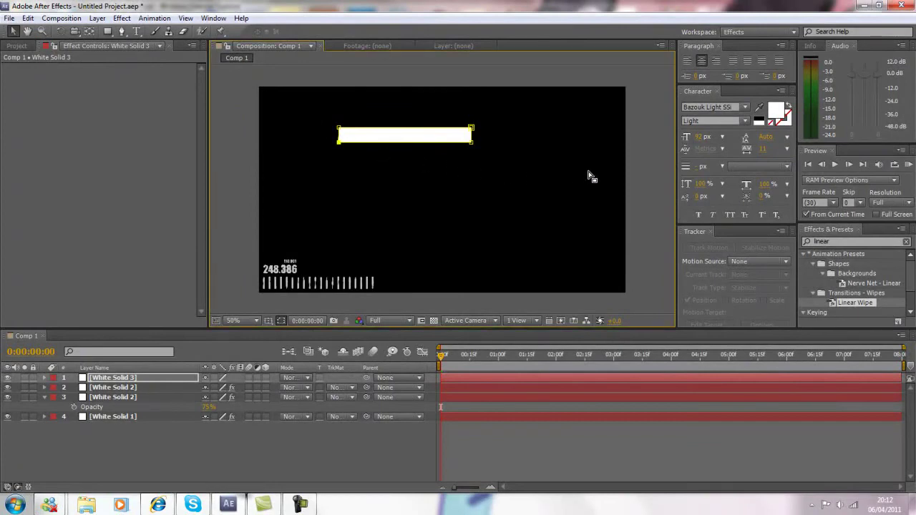
{"action": "left_click", "coordinate": [654, 158]}
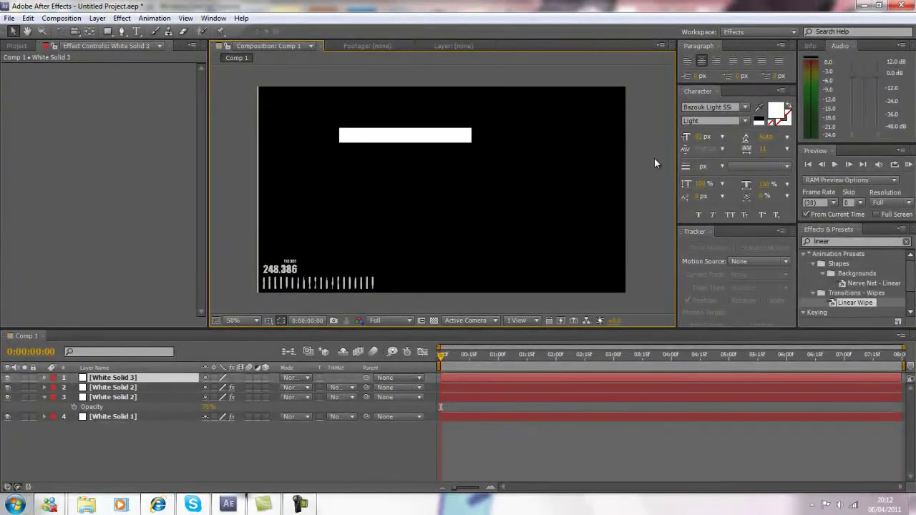
Draw a narrow vertical rectangular mask across the white bar near its left end, and set Mask 2 to Subtract.
{"action": "left_click", "coordinate": [104, 378]}
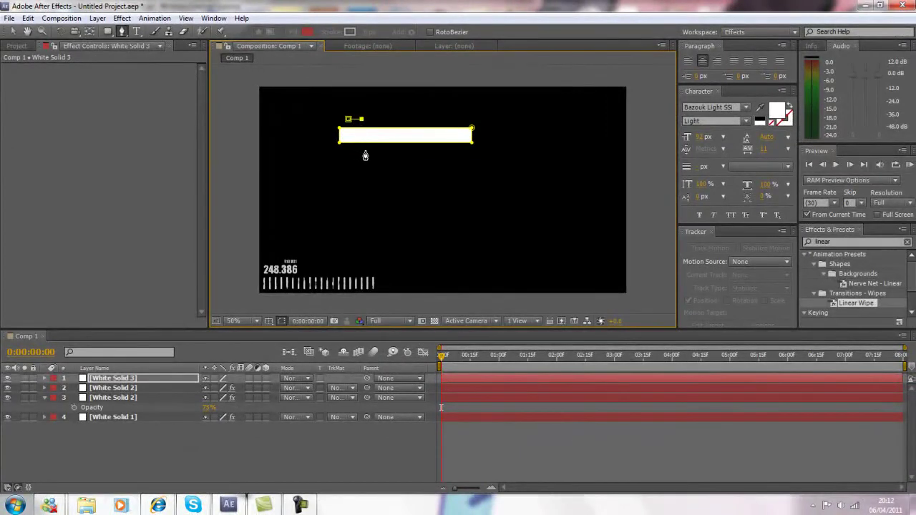
{"action": "left_click", "coordinate": [347, 152]}
{"action": "left_click", "coordinate": [348, 120]}
{"action": "key", "text": "m"}
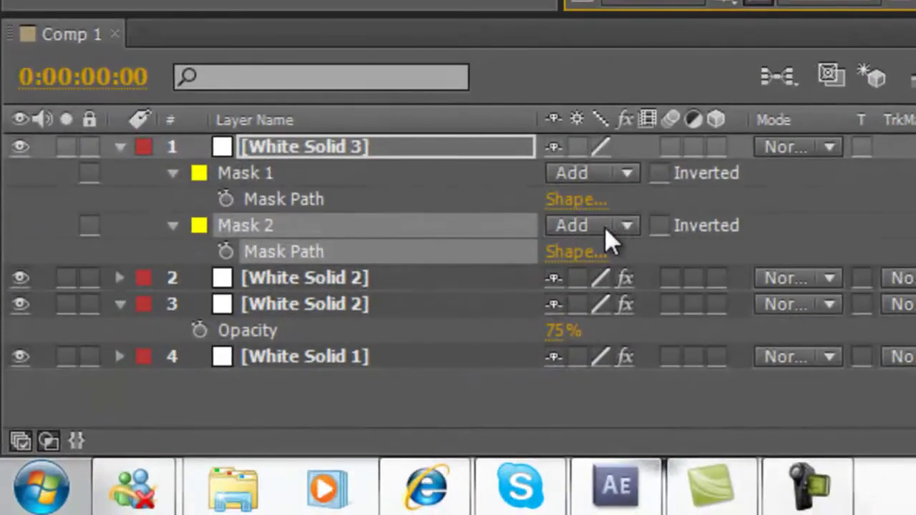
{"action": "left_click", "coordinate": [222, 409]}
{"action": "left_click", "coordinate": [623, 57]}
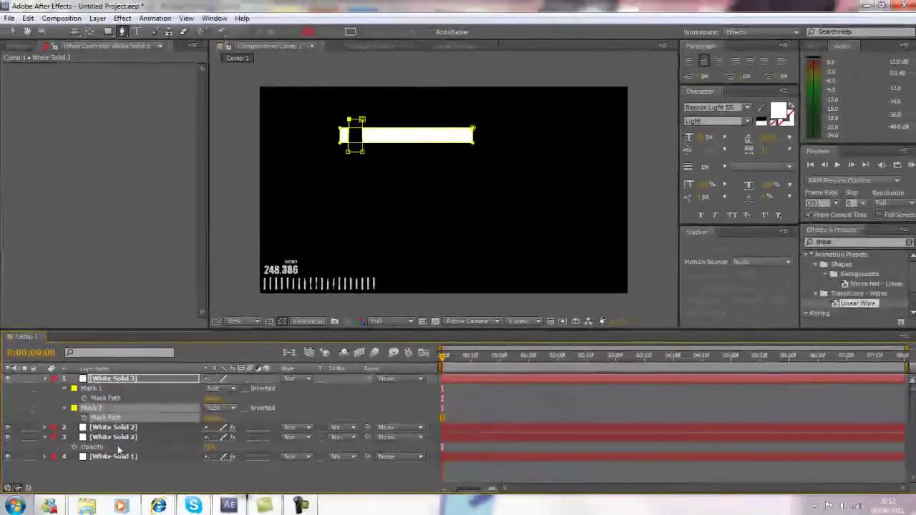
Adjust the lower-left corner point of the narrow subtracting mask to straighten its left edge, and deselect the mask.
{"action": "left_click", "coordinate": [118, 434]}
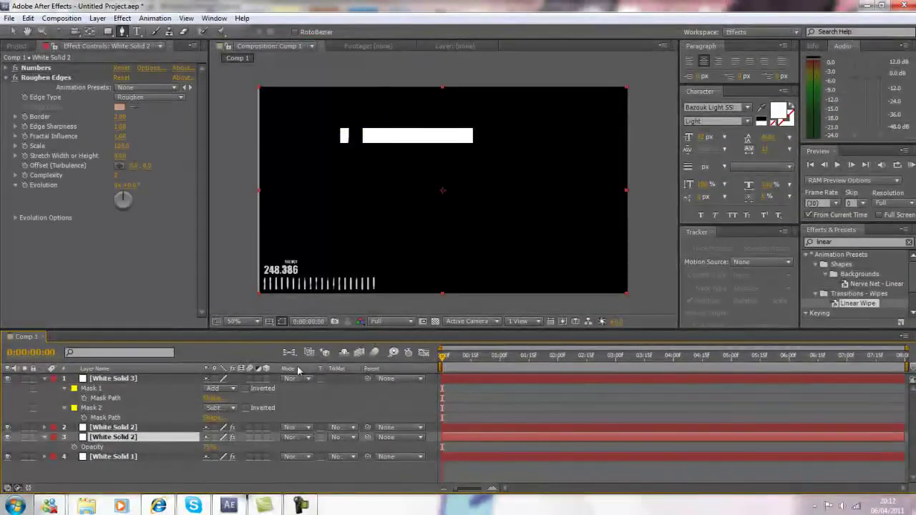
{"action": "left_click", "coordinate": [119, 379]}
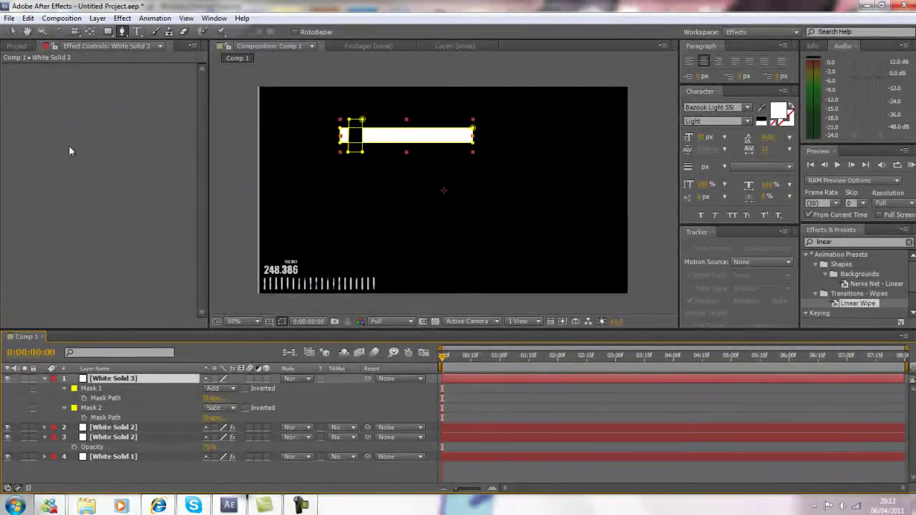
{"action": "left_click", "coordinate": [12, 30]}
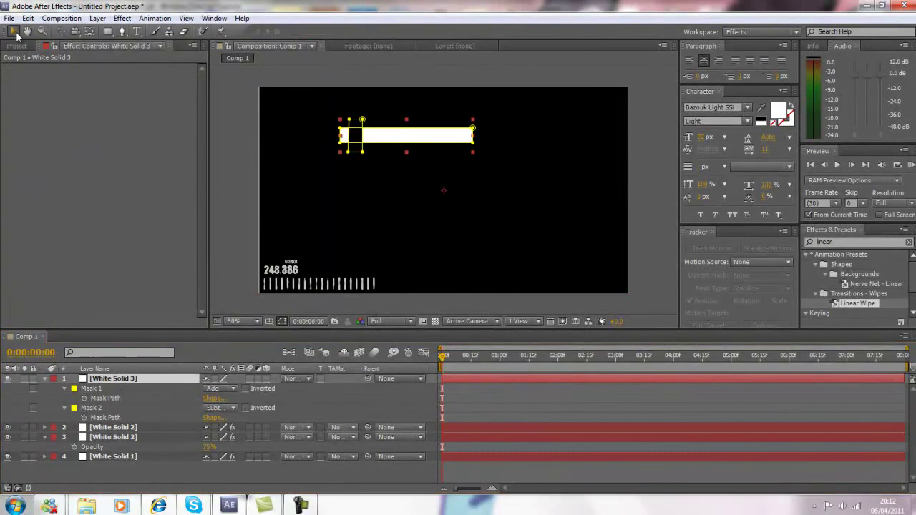
{"action": "left_click", "coordinate": [348, 153]}
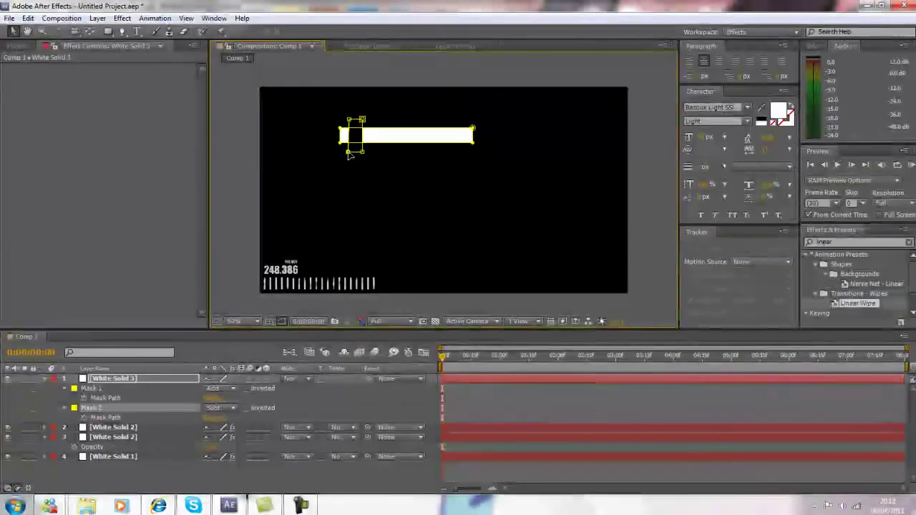
{"action": "left_click", "coordinate": [648, 154]}
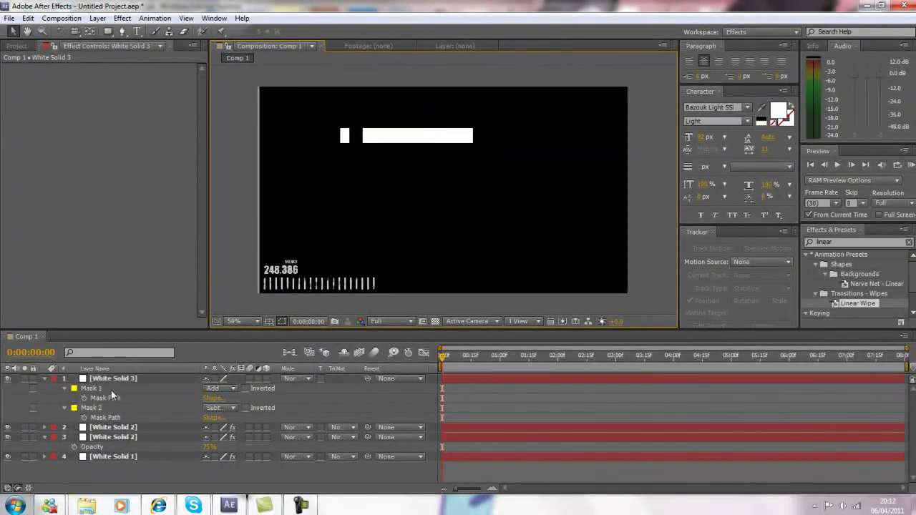
{"action": "left_click", "coordinate": [115, 379]}
{"action": "left_click", "coordinate": [644, 159]}
{"action": "left_click", "coordinate": [301, 505]}
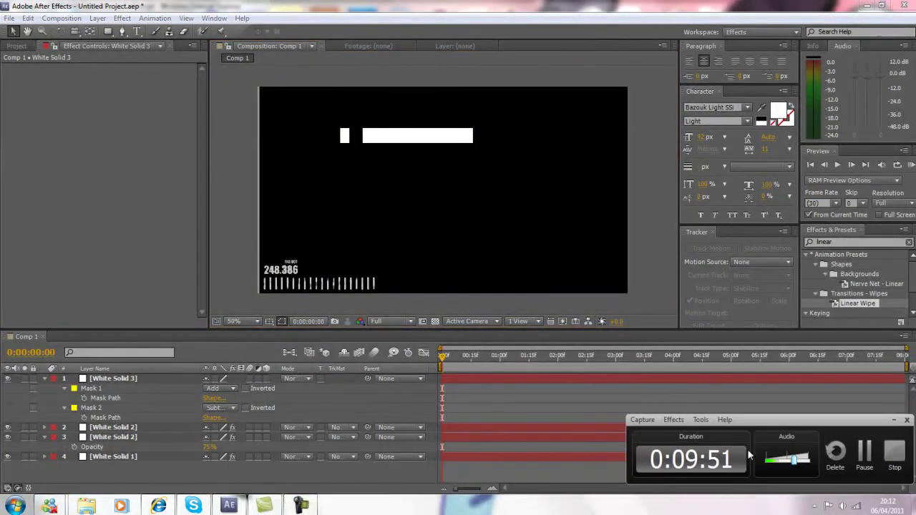